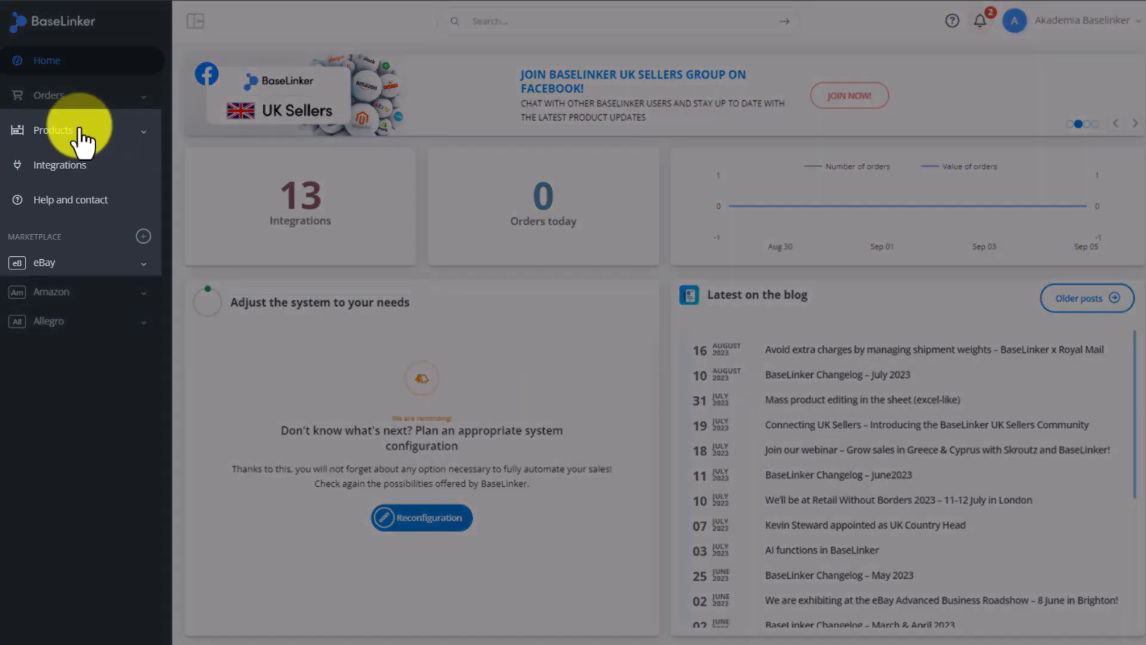
# - Open the Suppliers and payers section of the product settings
pyautogui.click(78, 130)
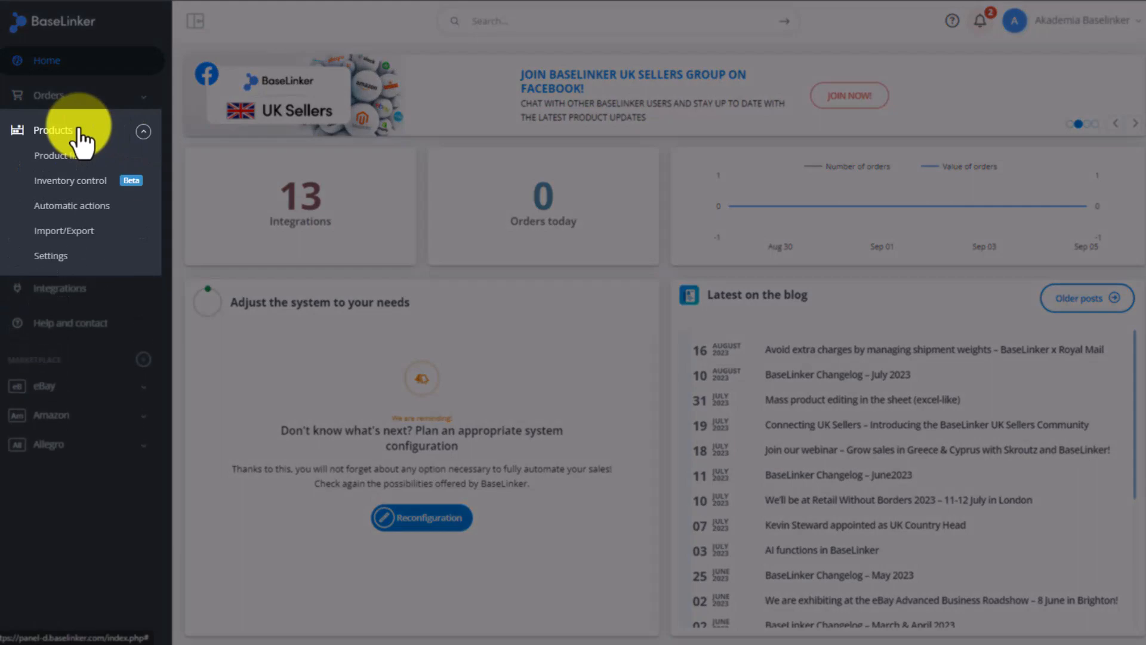
pyautogui.click(81, 179)
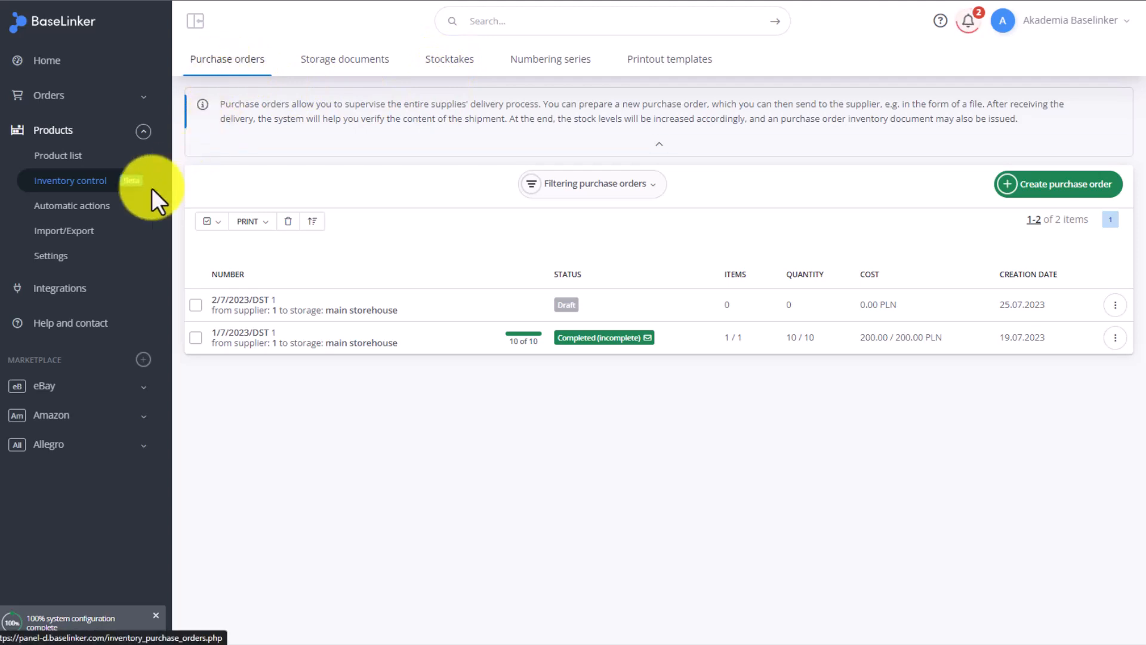
pyautogui.click(60, 256)
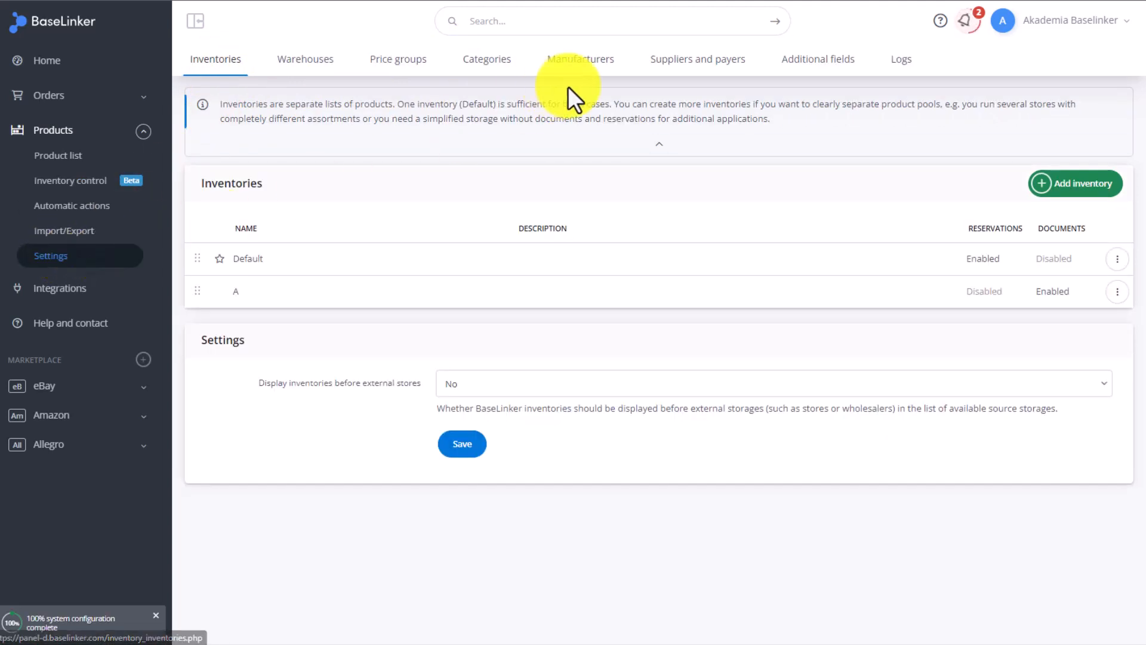
pyautogui.click(722, 63)
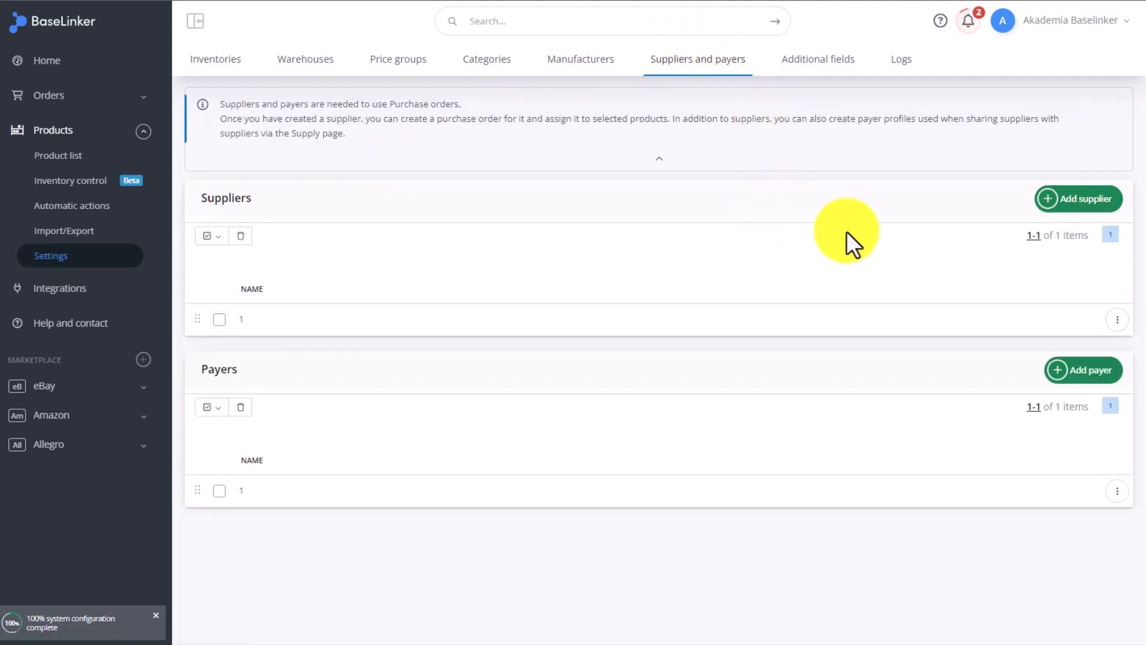
# - Start adding a new supplier named TEST
pyautogui.click(1084, 201)
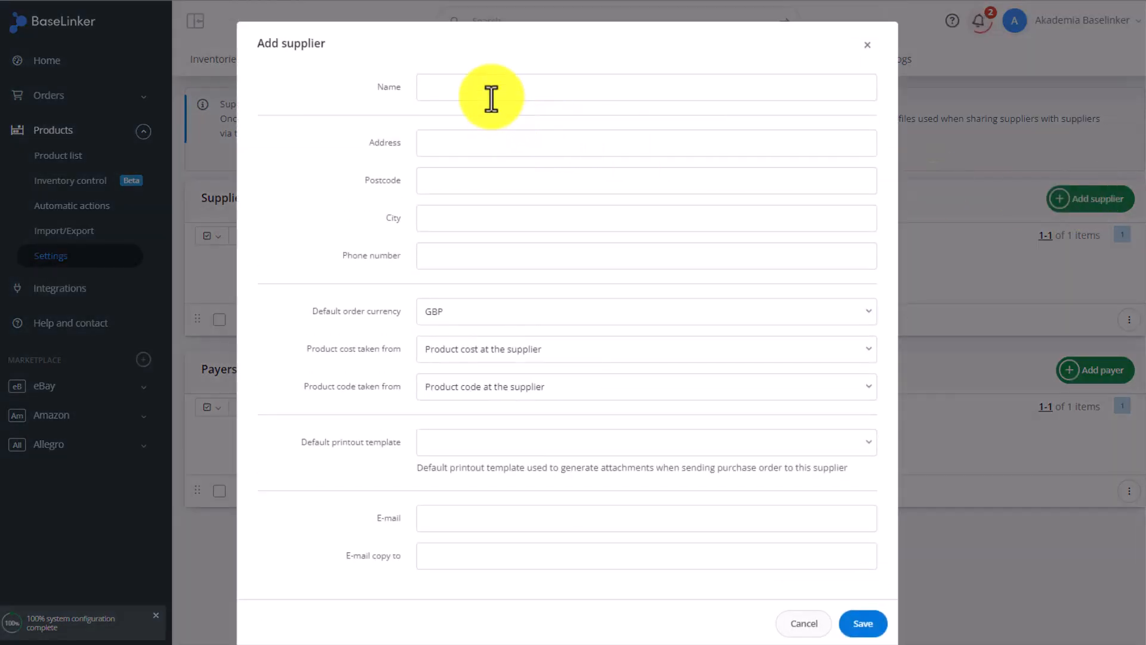
pyautogui.click(491, 88)
pyautogui.write('TEST')
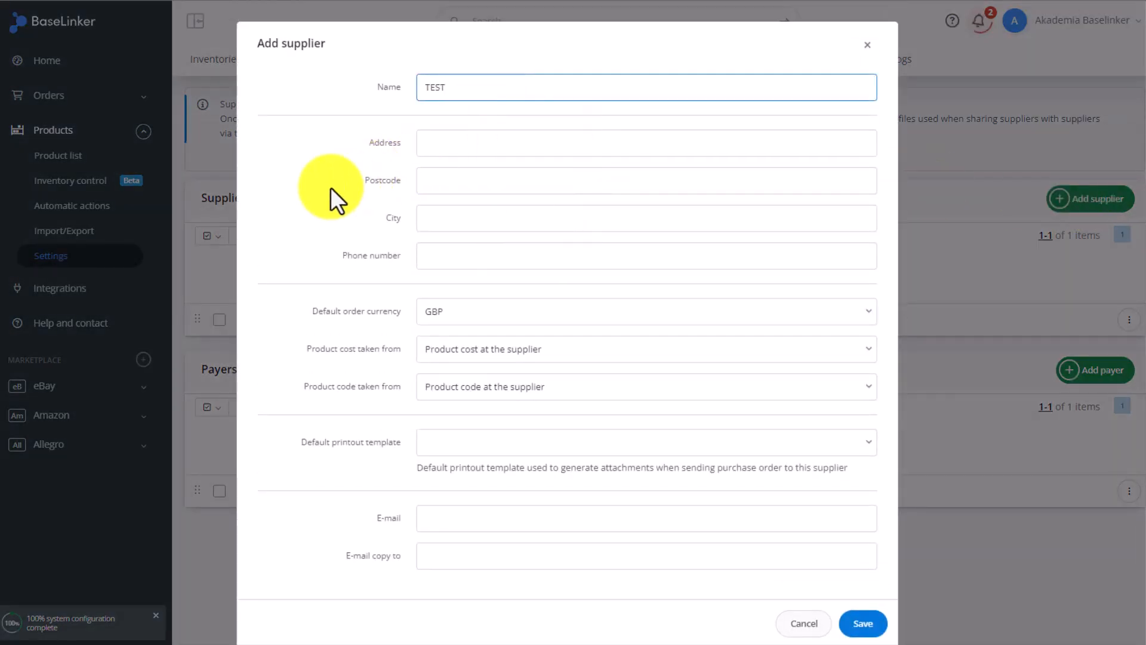
# - Review the options for where product cost and product code are taken from
pyautogui.scroll(-1, 330, 185)
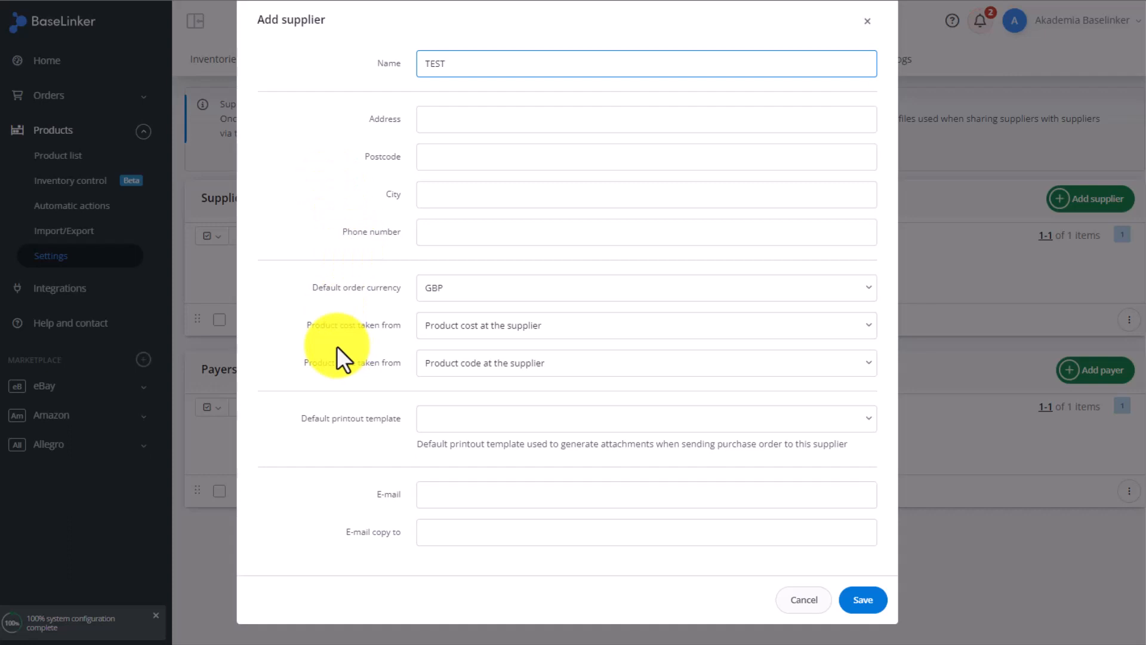
pyautogui.click(585, 327)
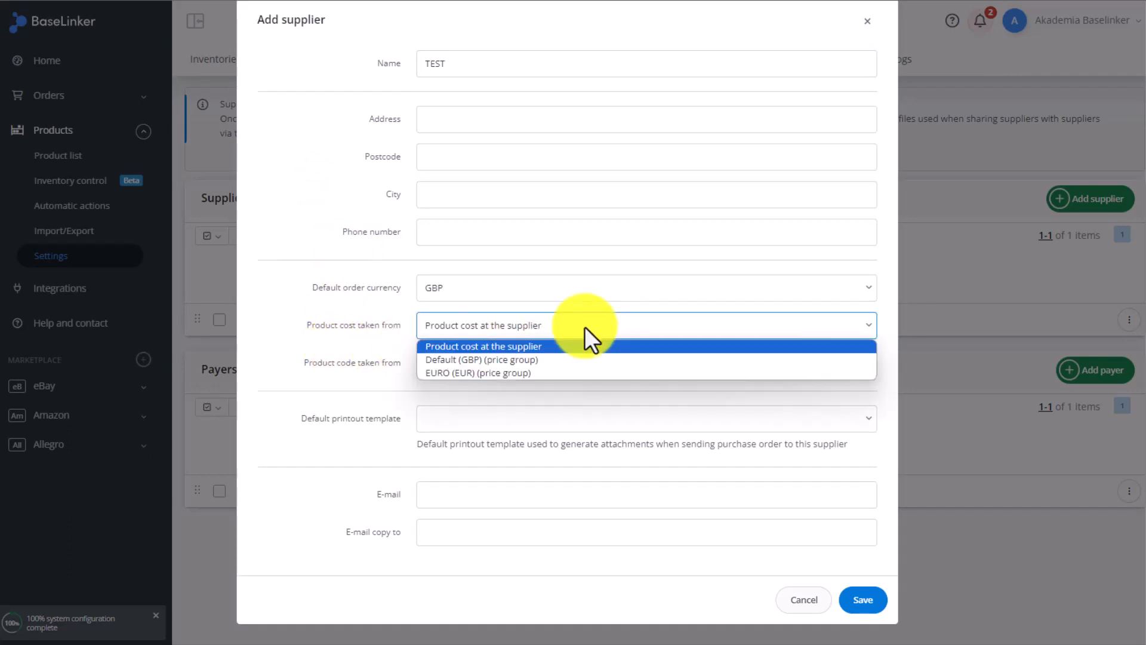
pyautogui.click(585, 327)
pyautogui.click(539, 361)
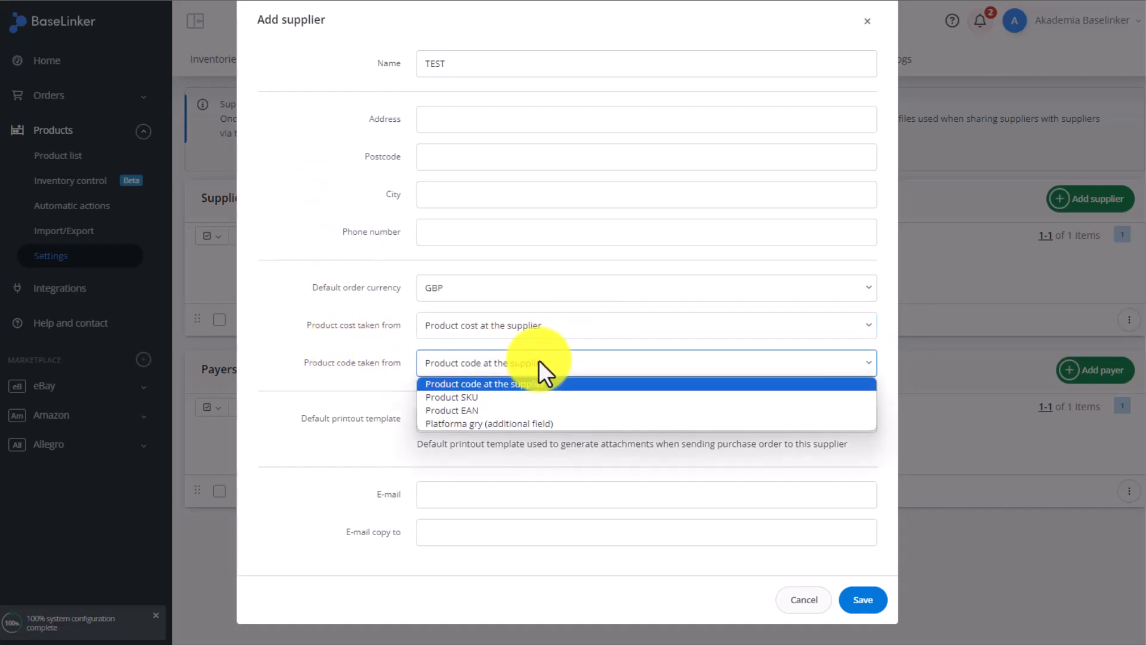
pyautogui.click(588, 362)
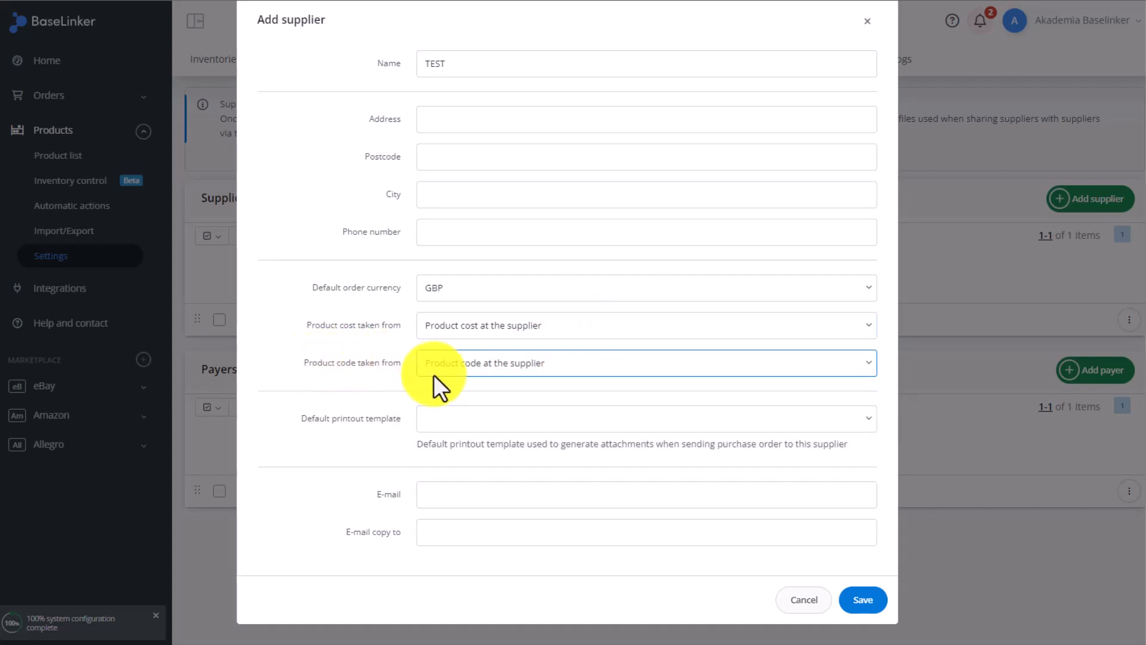
pyautogui.click(530, 370)
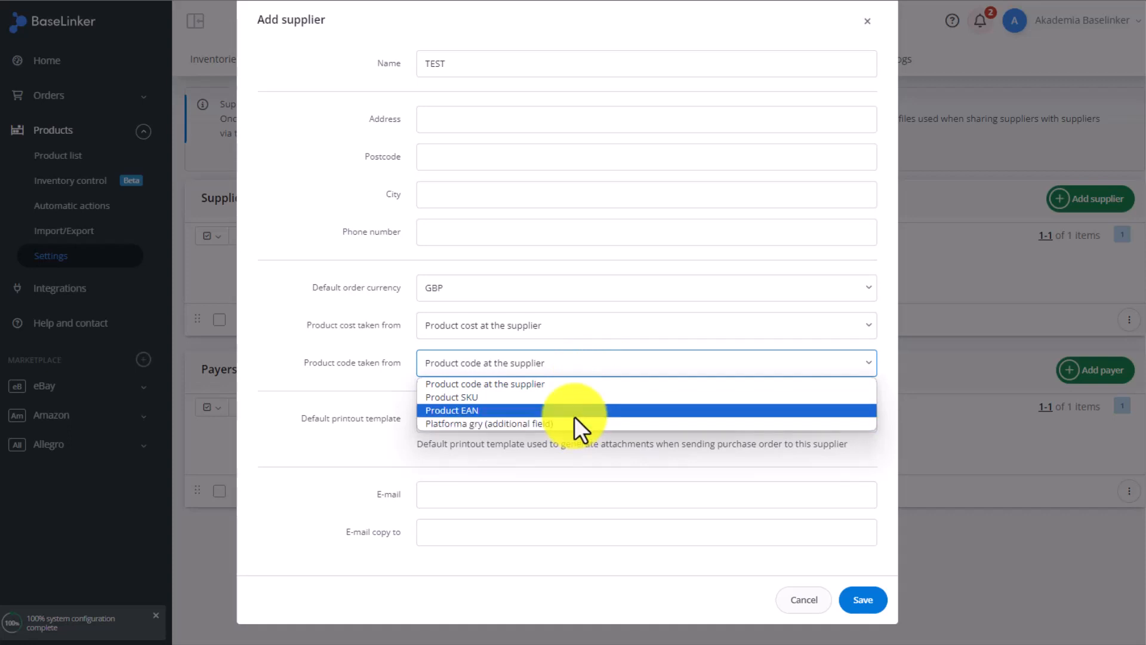
pyautogui.click(547, 382)
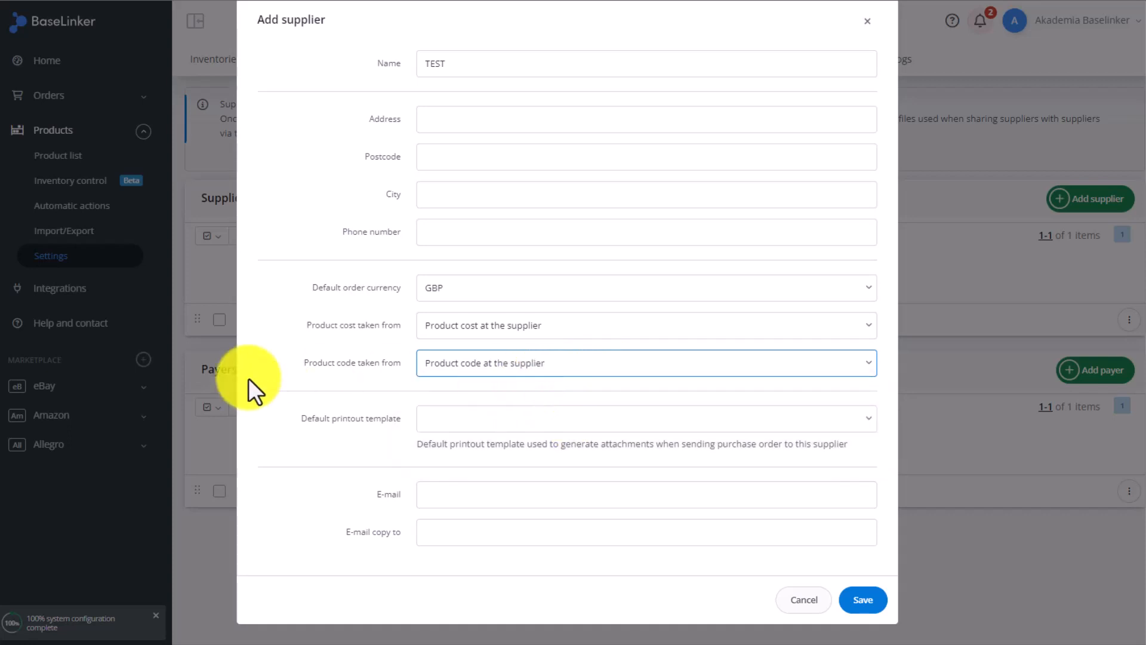
# - Set the default printout template to Purchase order printout (PDF), enter the supplier's e-mail and save the supplier
pyautogui.click(509, 429)
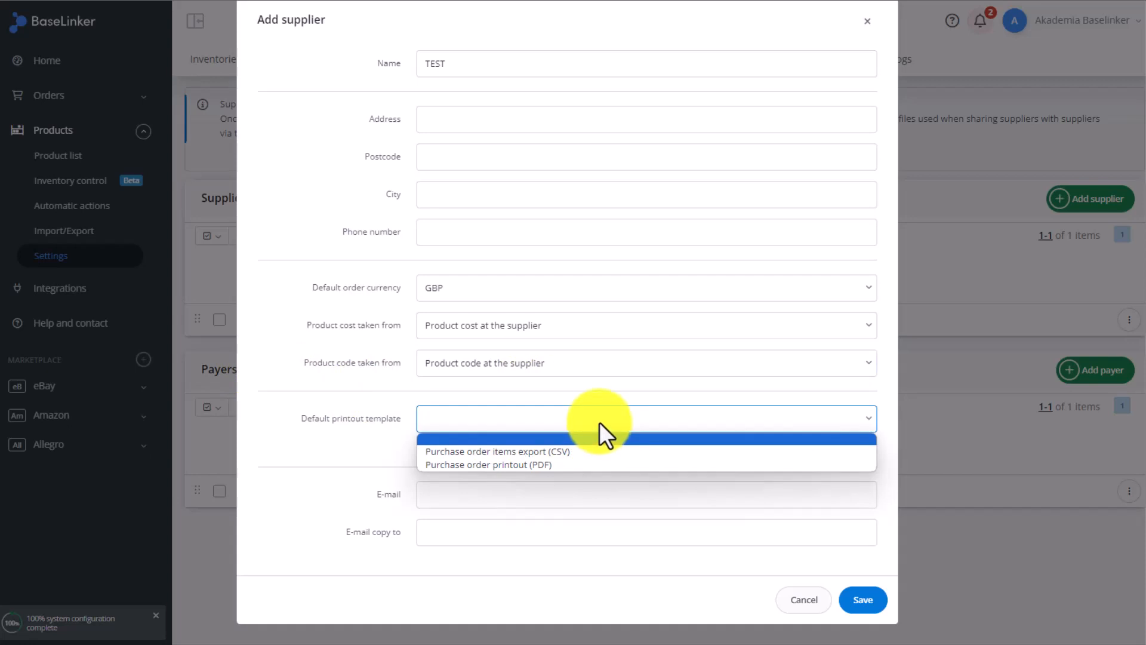
pyautogui.click(521, 463)
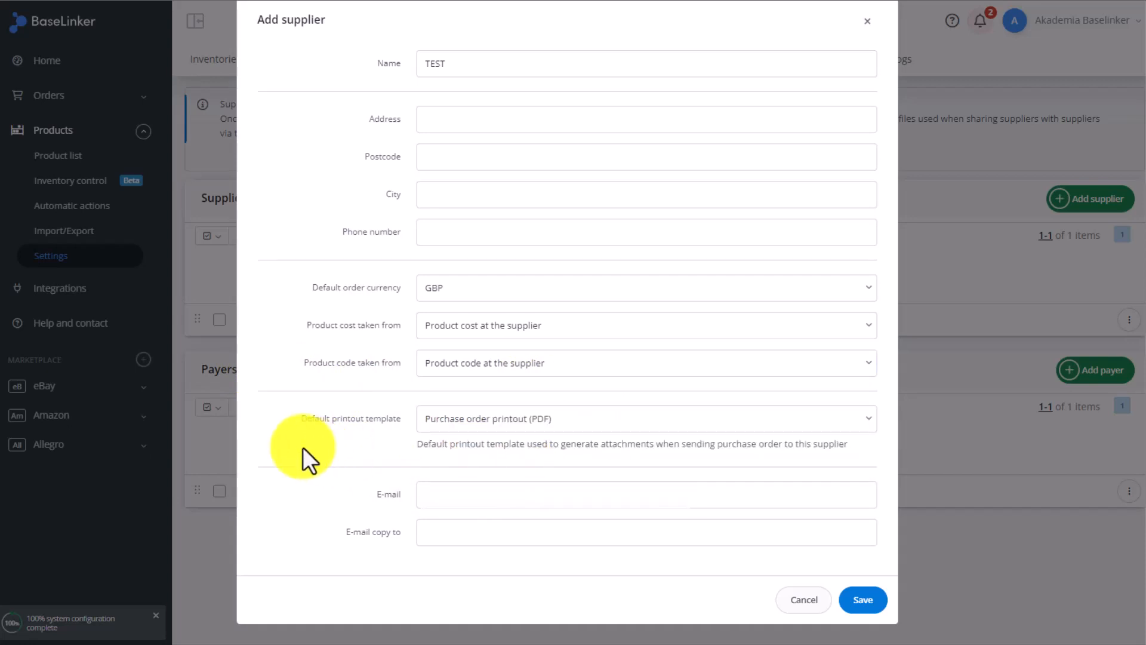
pyautogui.click(465, 485)
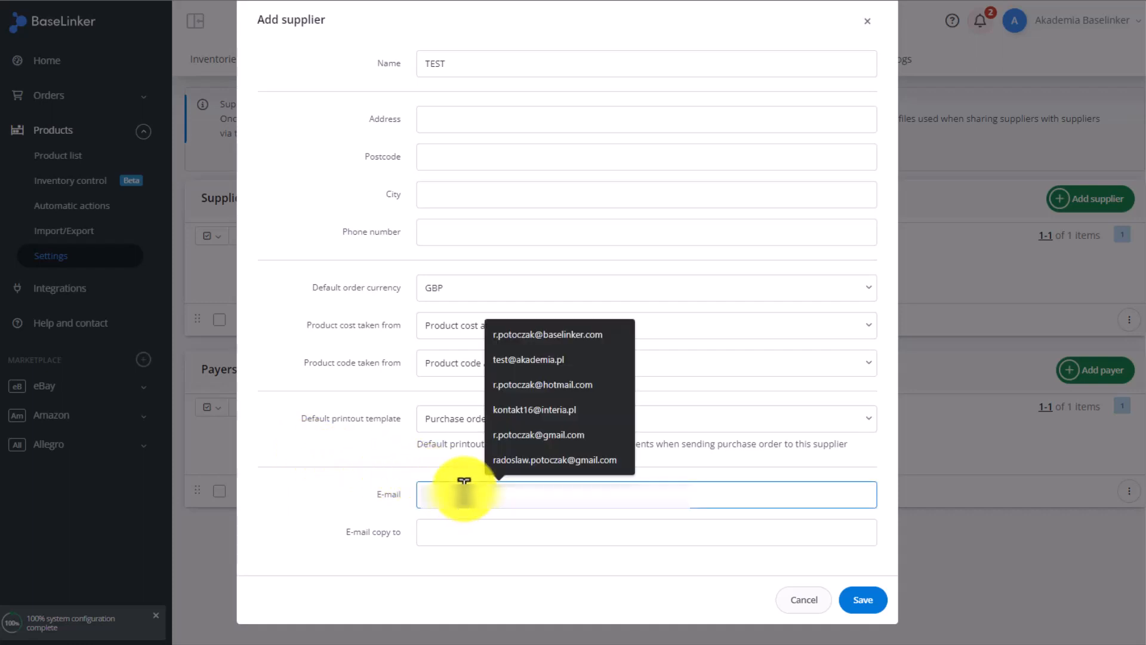
pyautogui.click(465, 484)
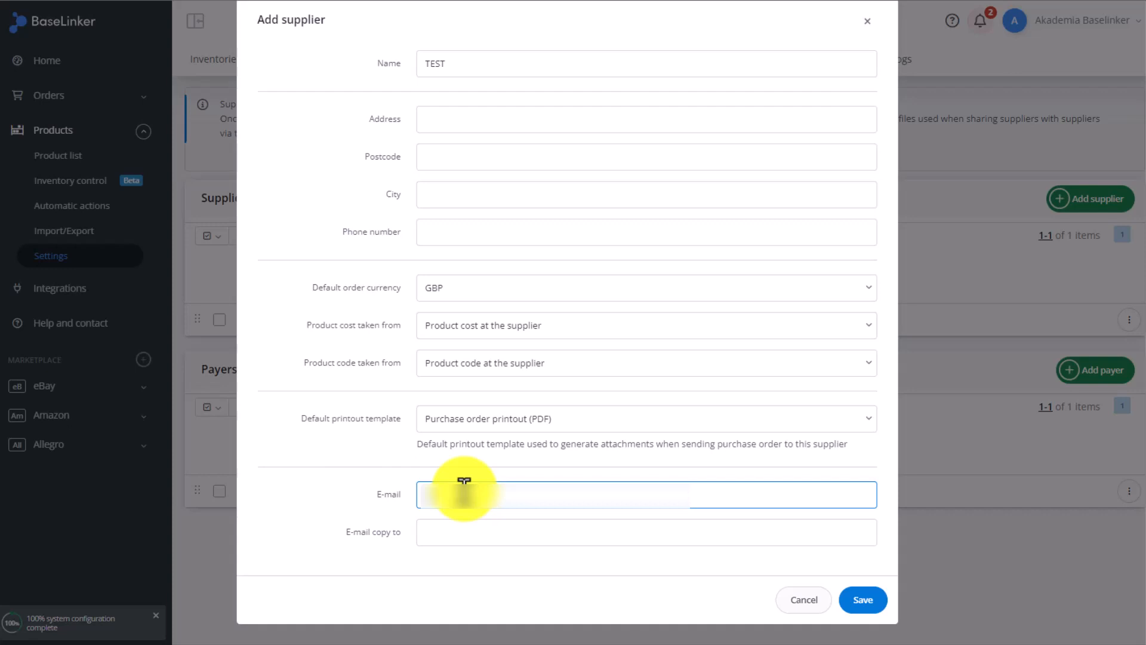
pyautogui.write('!@TES.CO.UK')
pyautogui.click(860, 602)
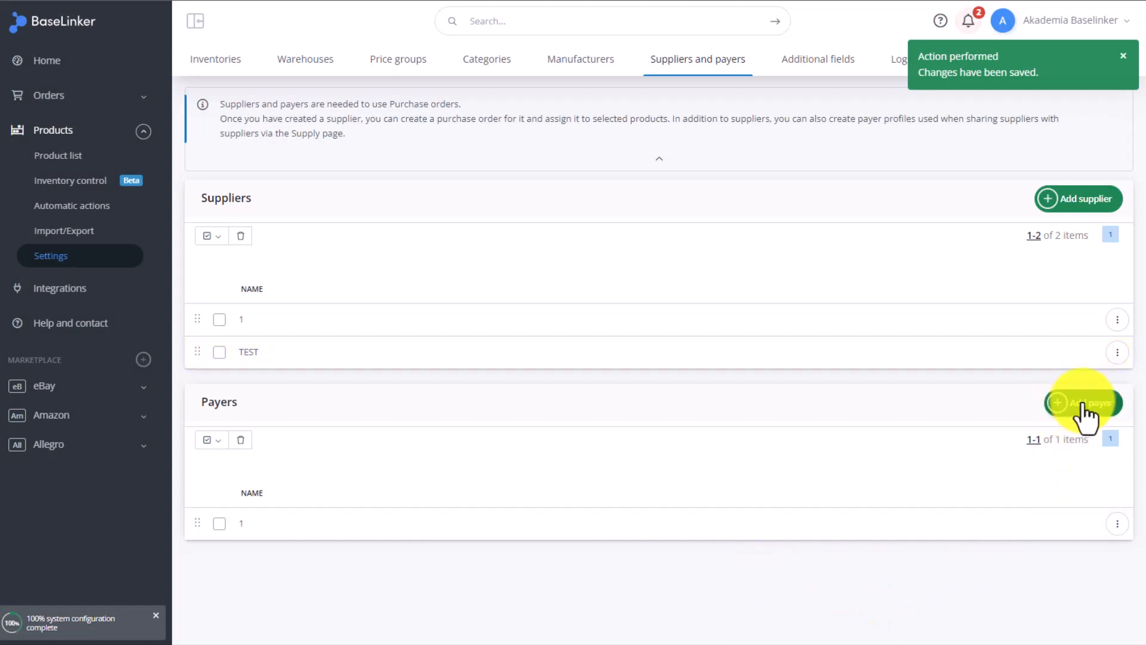
# - Add a new payer named TEST and save it
pyautogui.click(1085, 406)
pyautogui.click(496, 90)
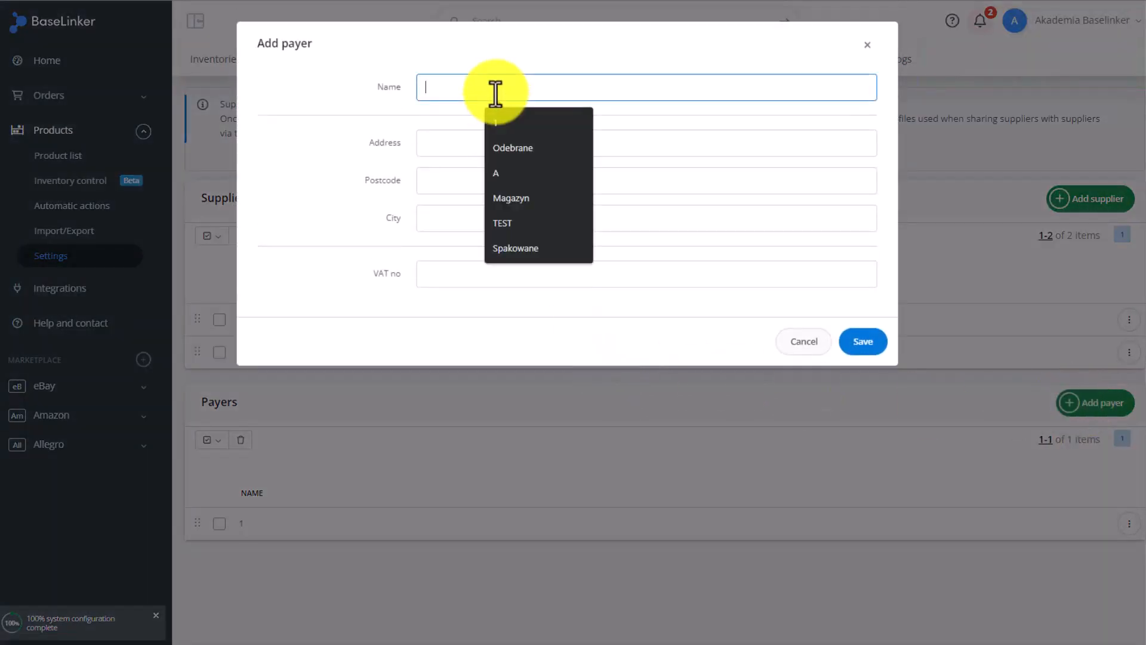
pyautogui.write('TEST')
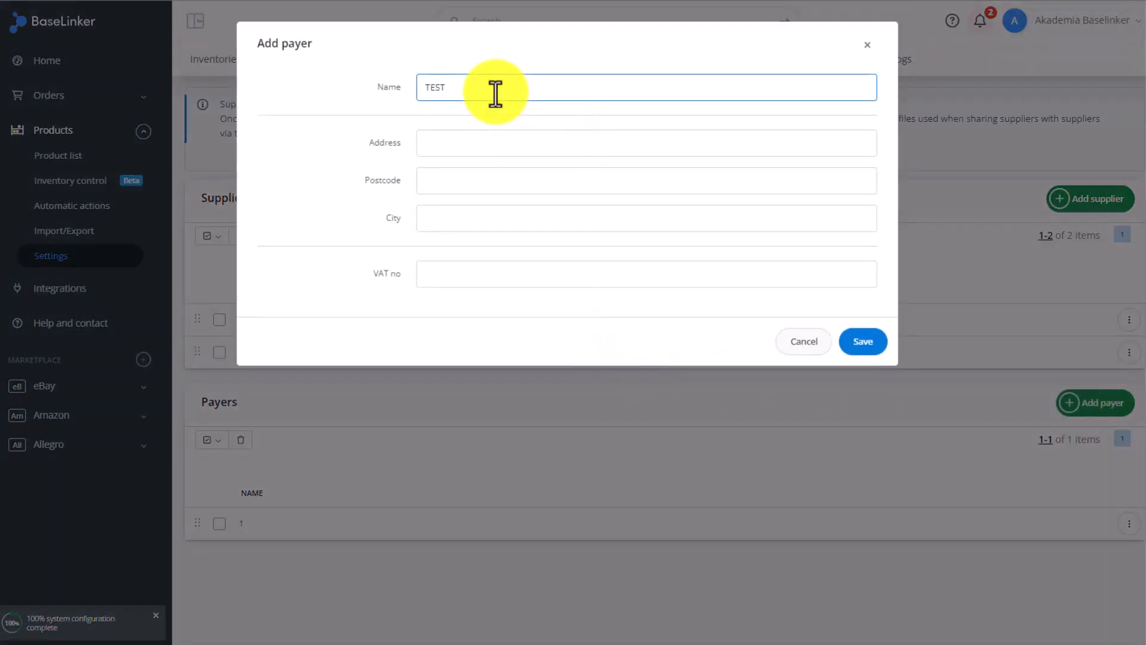
pyautogui.click(304, 170)
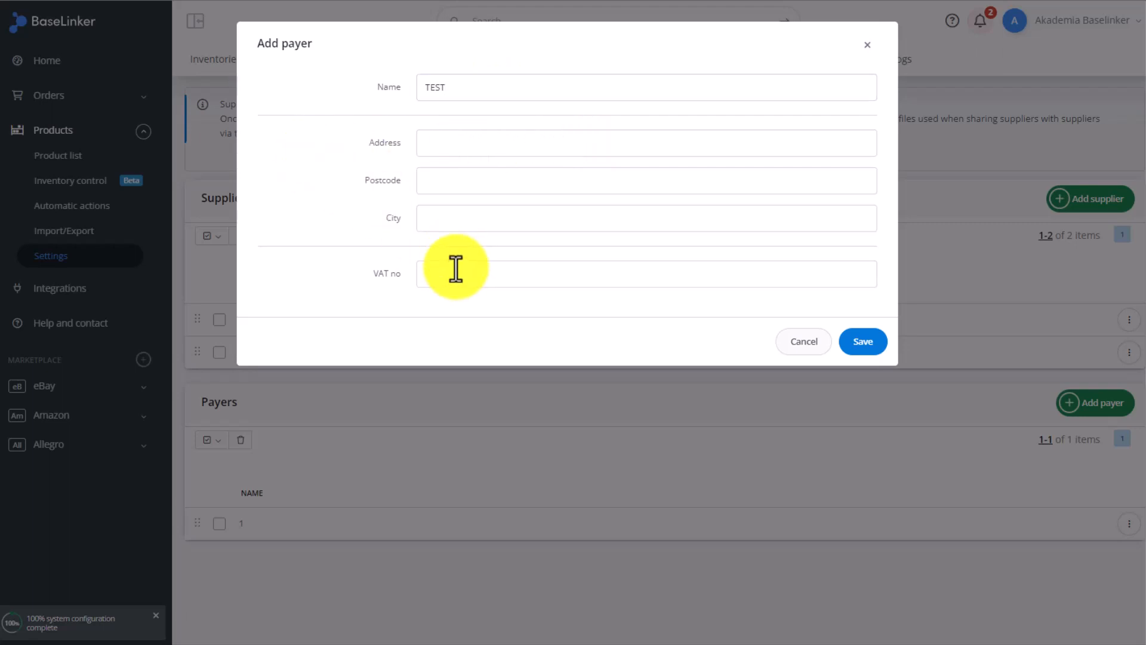
pyautogui.click(860, 342)
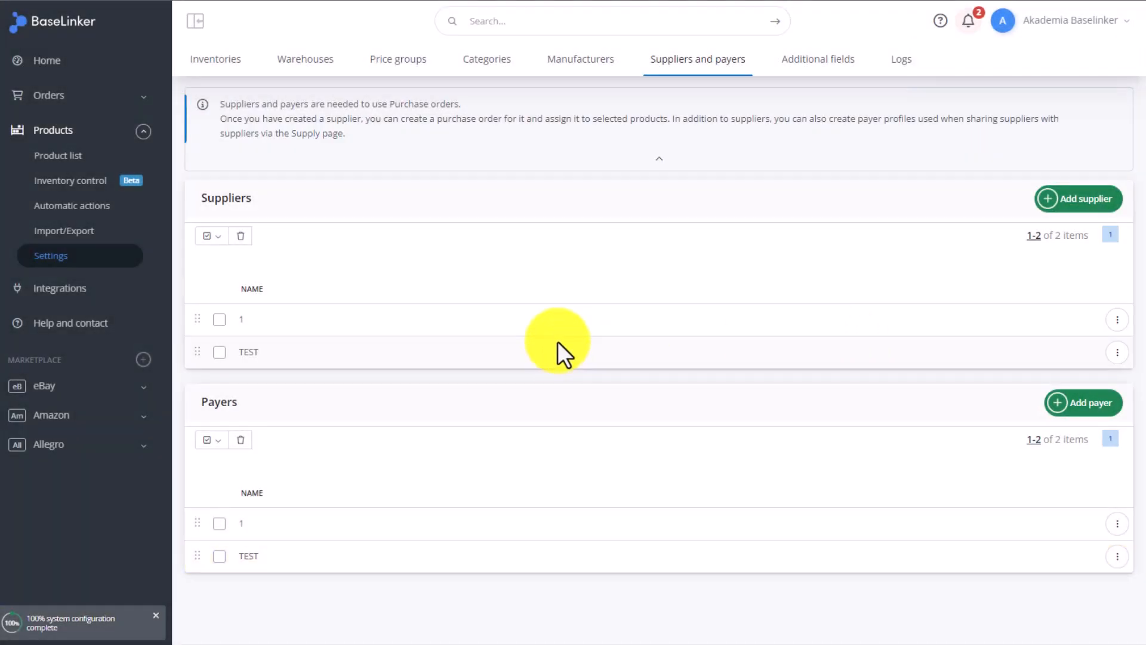
# - Start creating a new purchase order in Inventory control with auxiliary name 1
pyautogui.click(77, 184)
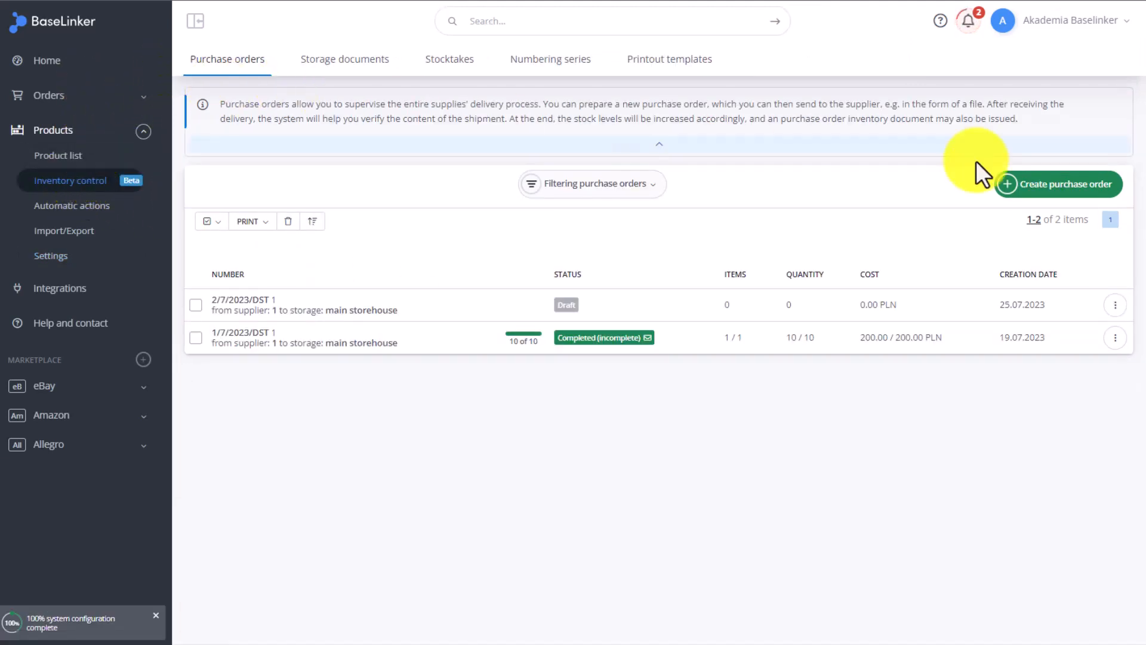
pyautogui.click(1056, 198)
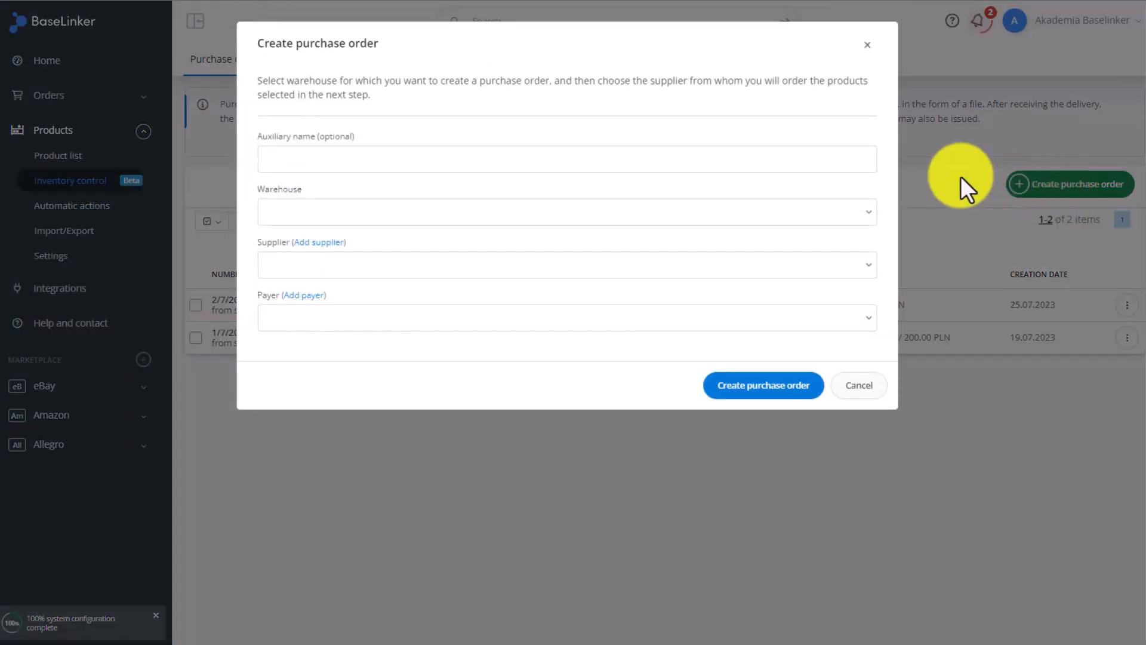
pyautogui.click(515, 158)
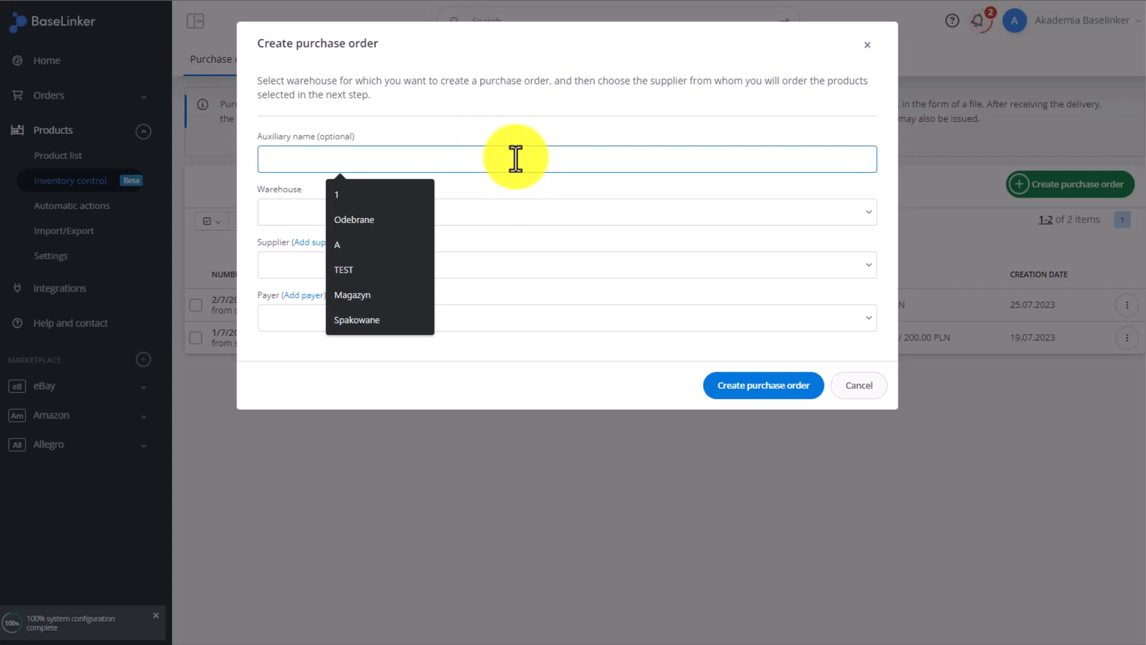
pyautogui.write('2')
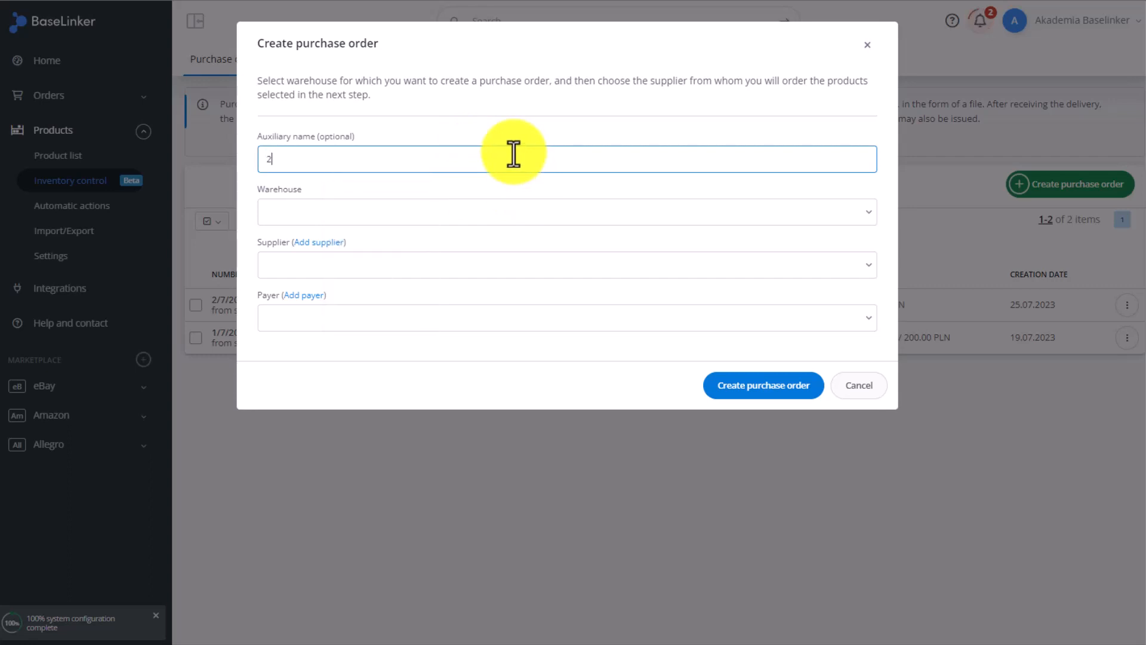
pyautogui.press('BackSpace')
pyautogui.write('1')
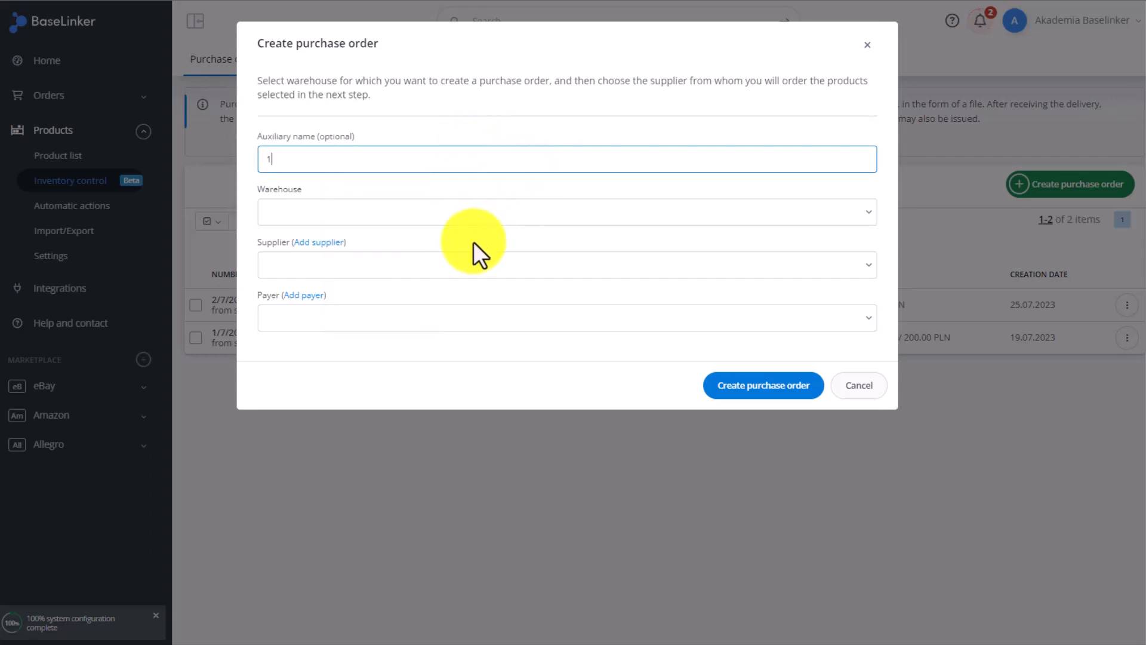
# - Choose warehouse main storehouse, supplier TEST and payer TEST, and create the purchase order
pyautogui.click(418, 216)
pyautogui.click(374, 241)
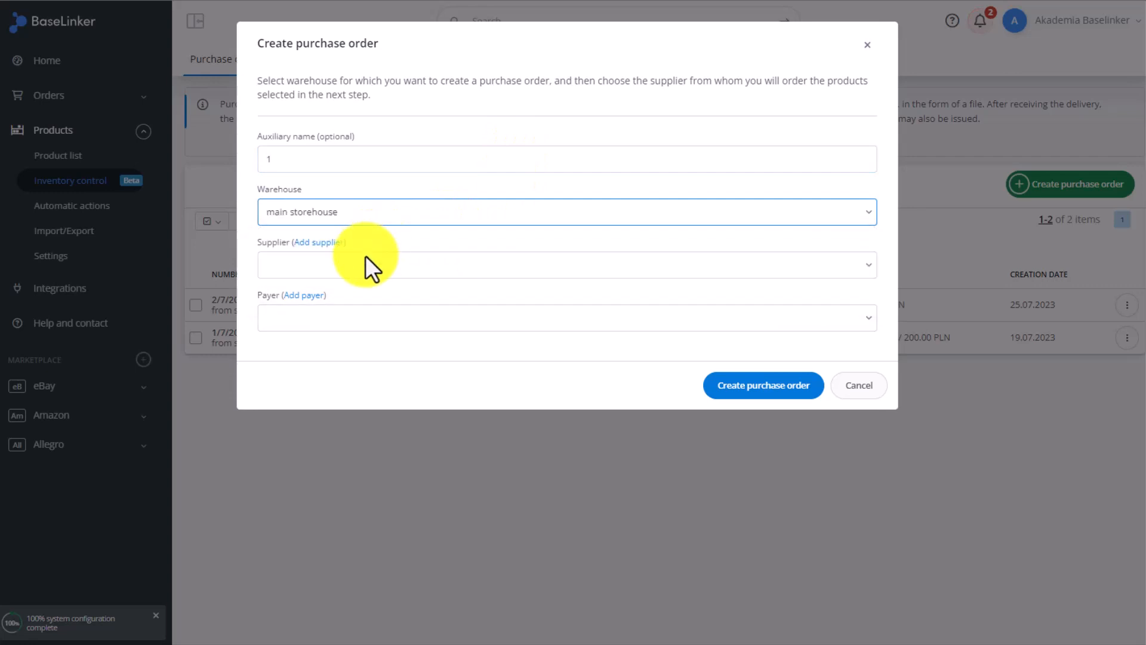
pyautogui.click(364, 262)
pyautogui.click(318, 306)
pyautogui.click(317, 316)
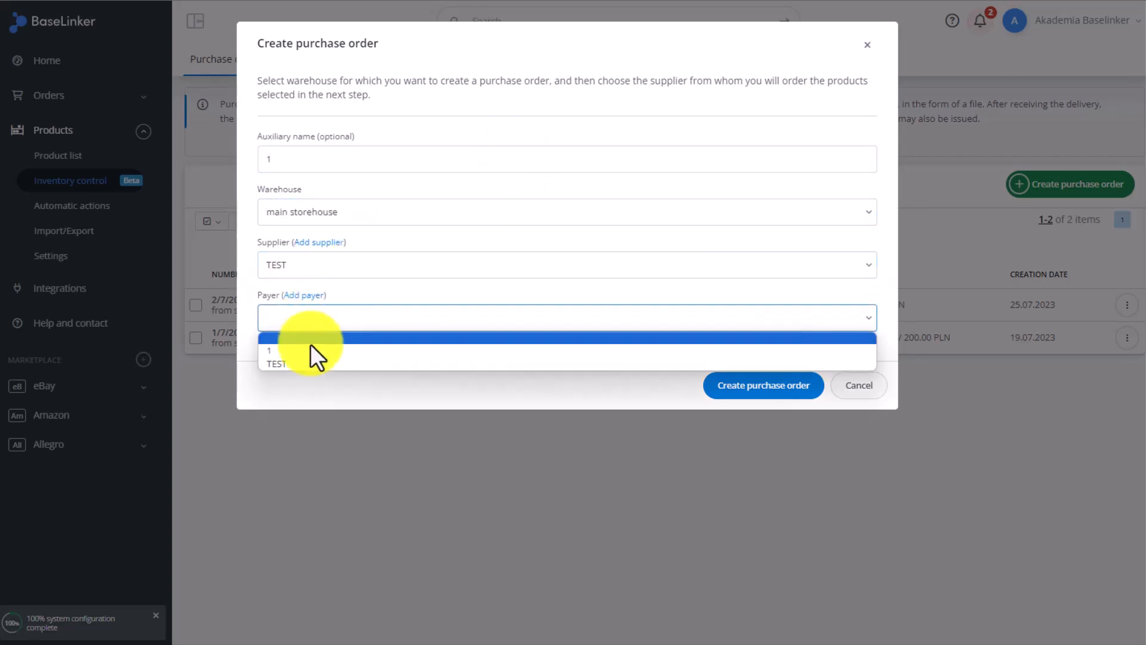
pyautogui.click(307, 361)
pyautogui.click(758, 387)
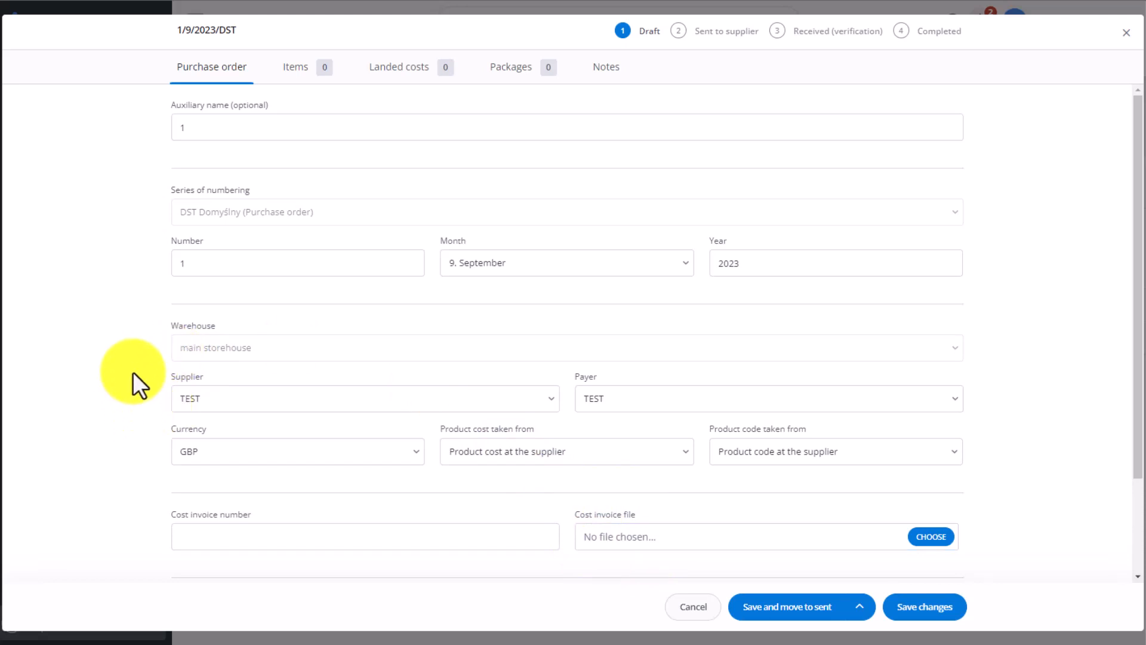
# - Check the order's product cost and product code source options
pyautogui.click(487, 456)
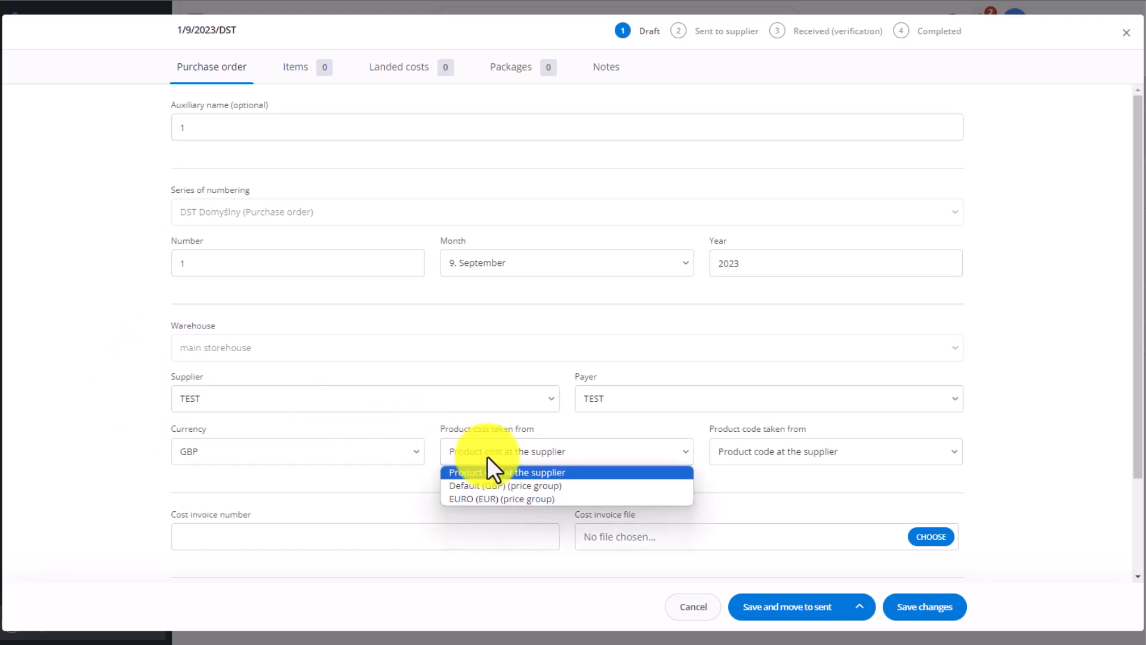
pyautogui.click(499, 453)
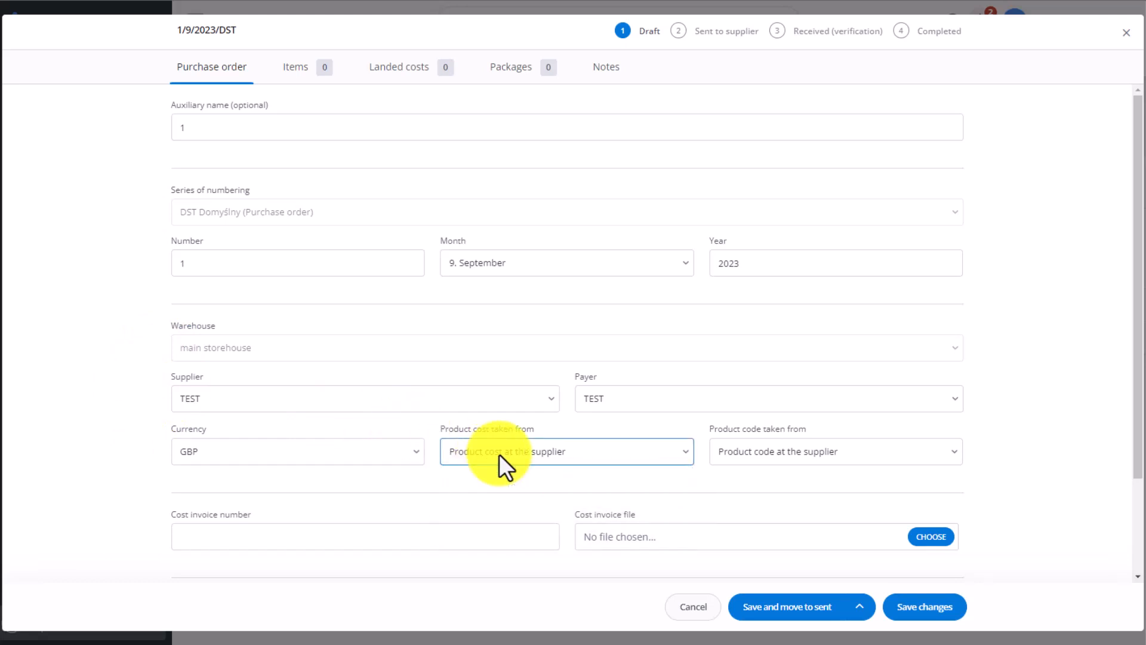
pyautogui.click(796, 465)
pyautogui.click(797, 455)
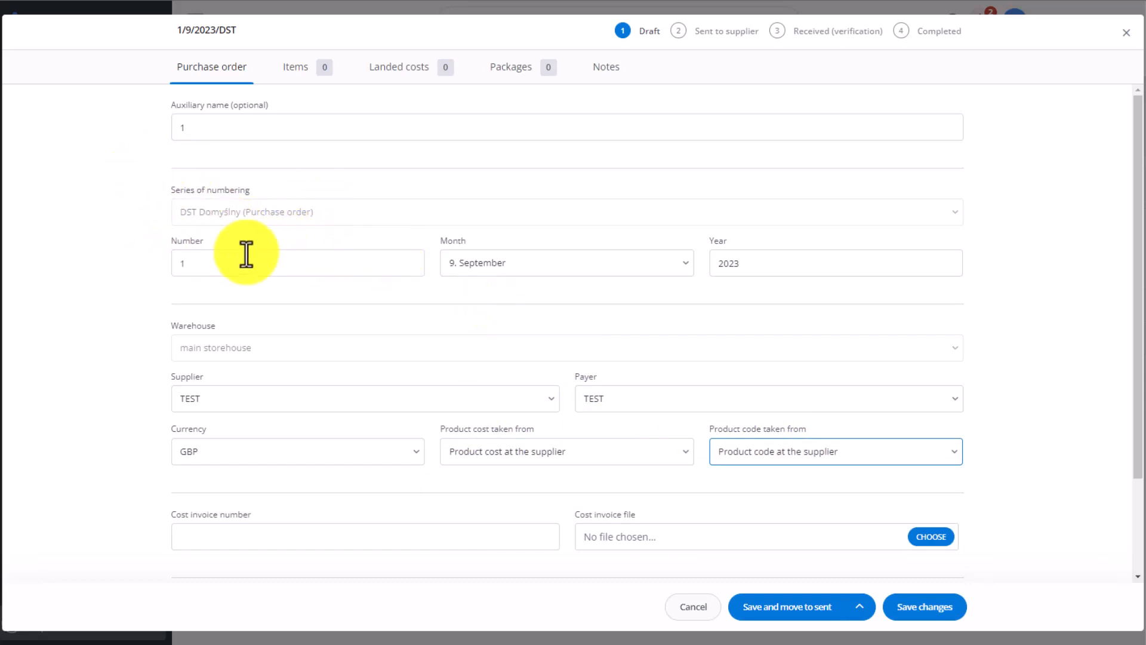
# - Add Product test to the purchase order's items by searching TEST
pyautogui.click(280, 76)
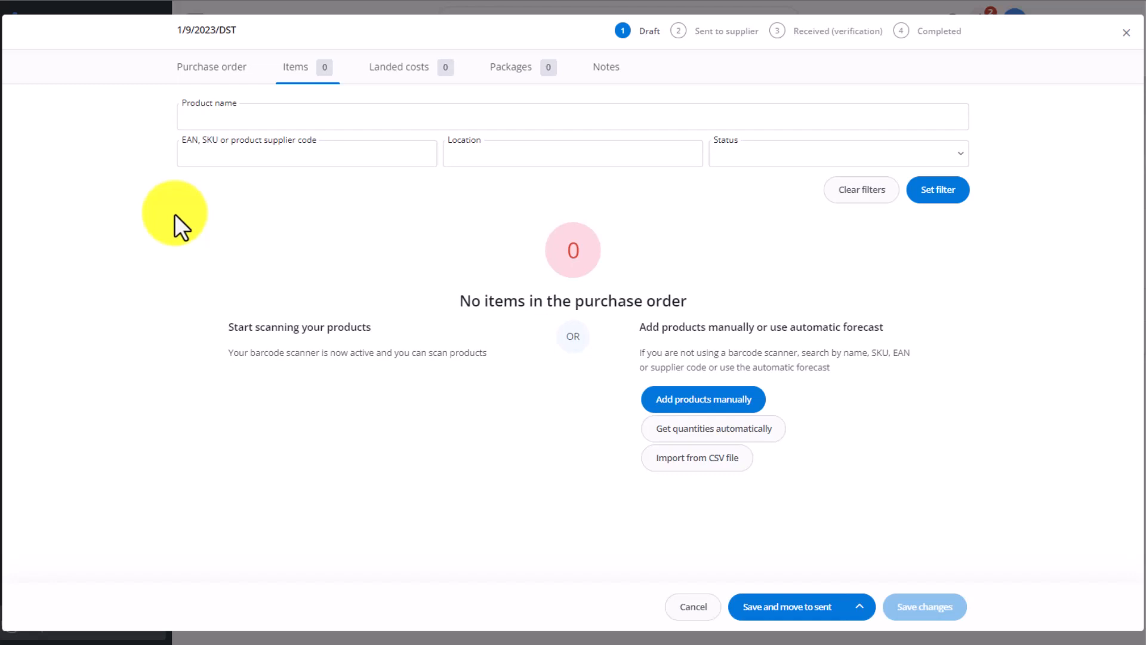
pyautogui.click(684, 410)
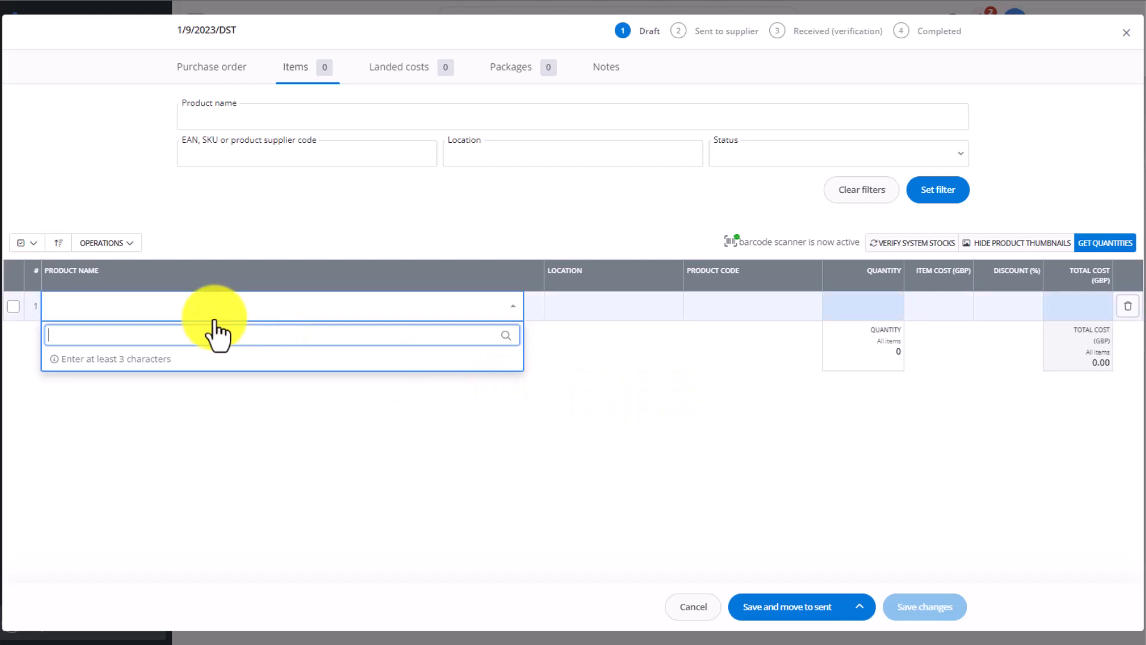
pyautogui.write('TEST')
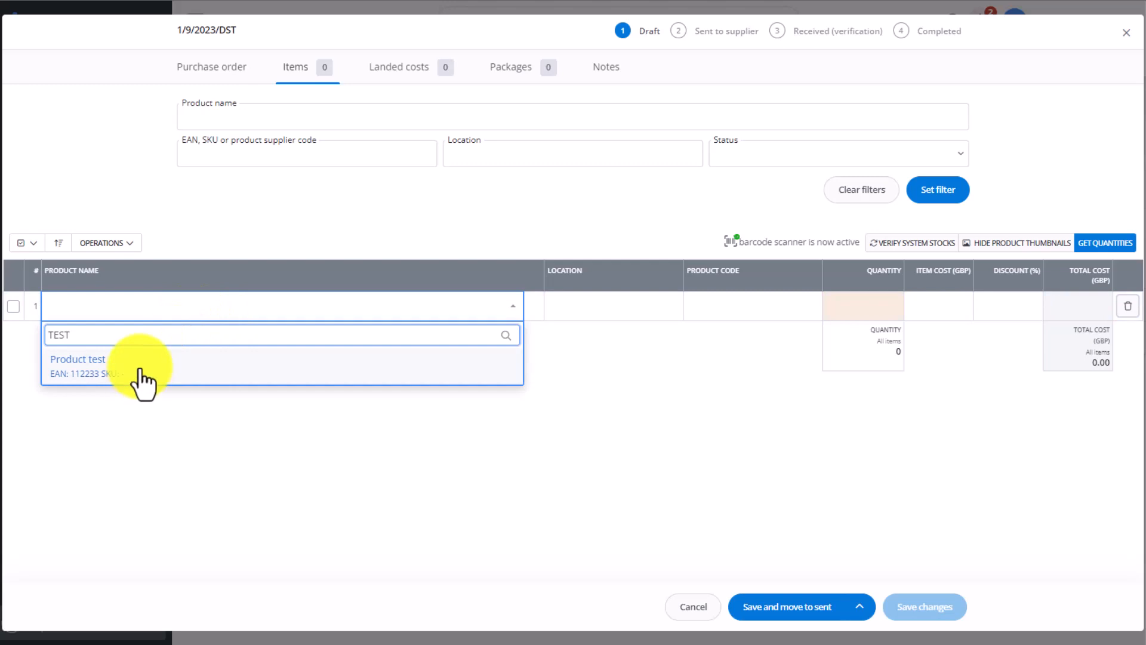
pyautogui.click(241, 368)
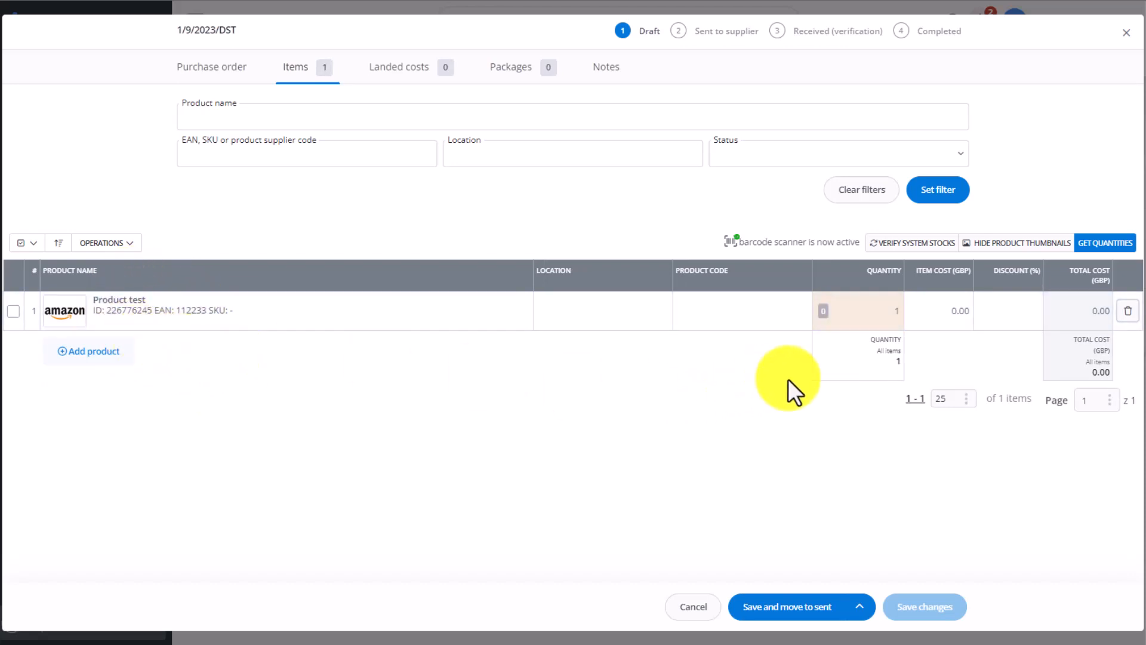
# - Set the item's quantity to 10 and its item cost to 20 GBP
pyautogui.click(874, 312)
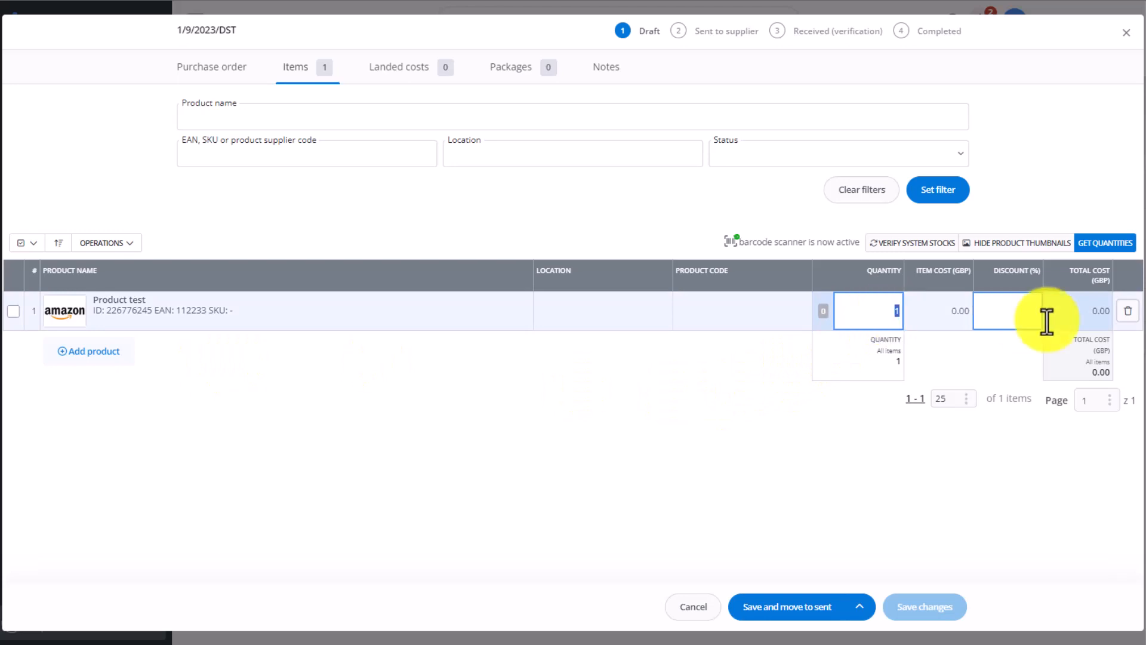
pyautogui.write('10')
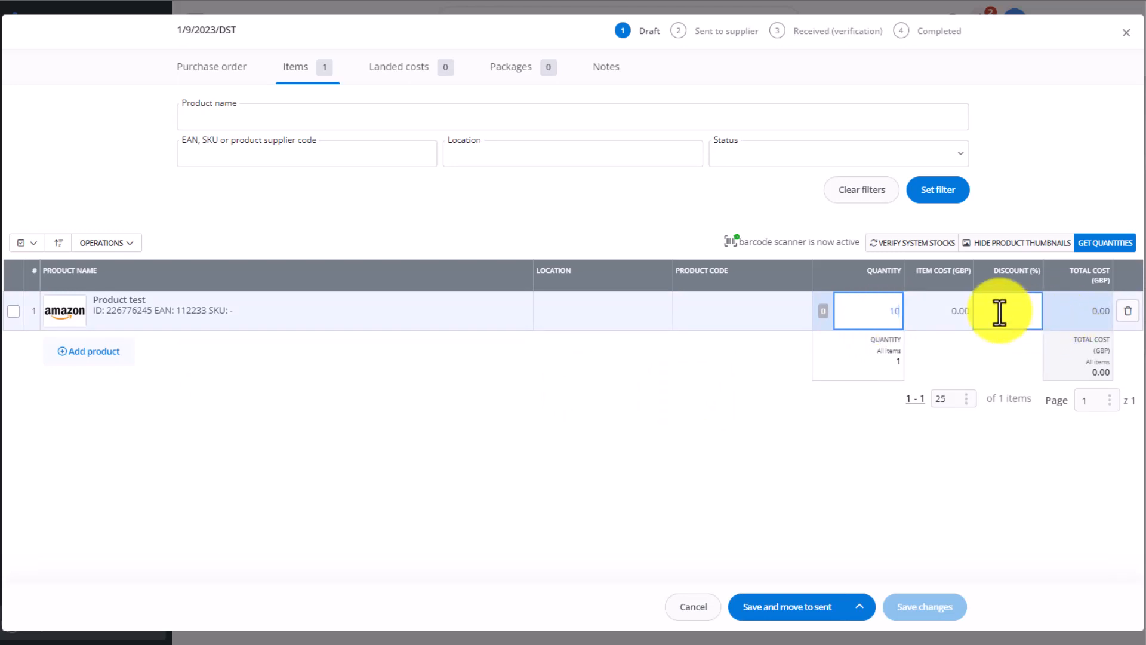
pyautogui.click(748, 439)
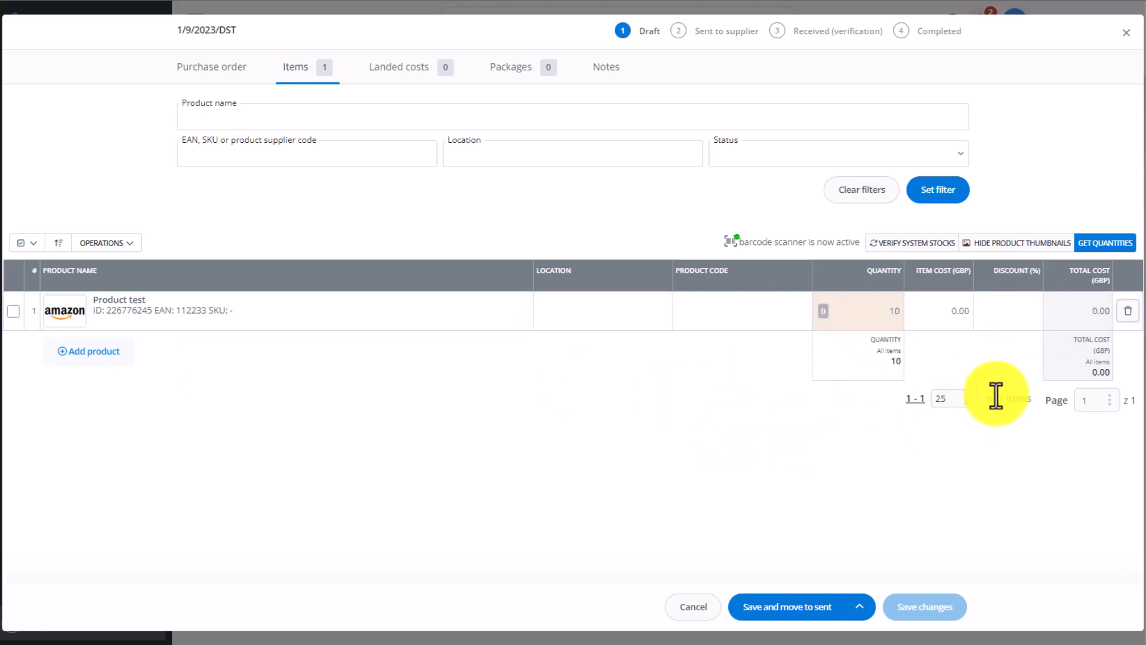
pyautogui.click(956, 317)
pyautogui.write('20')
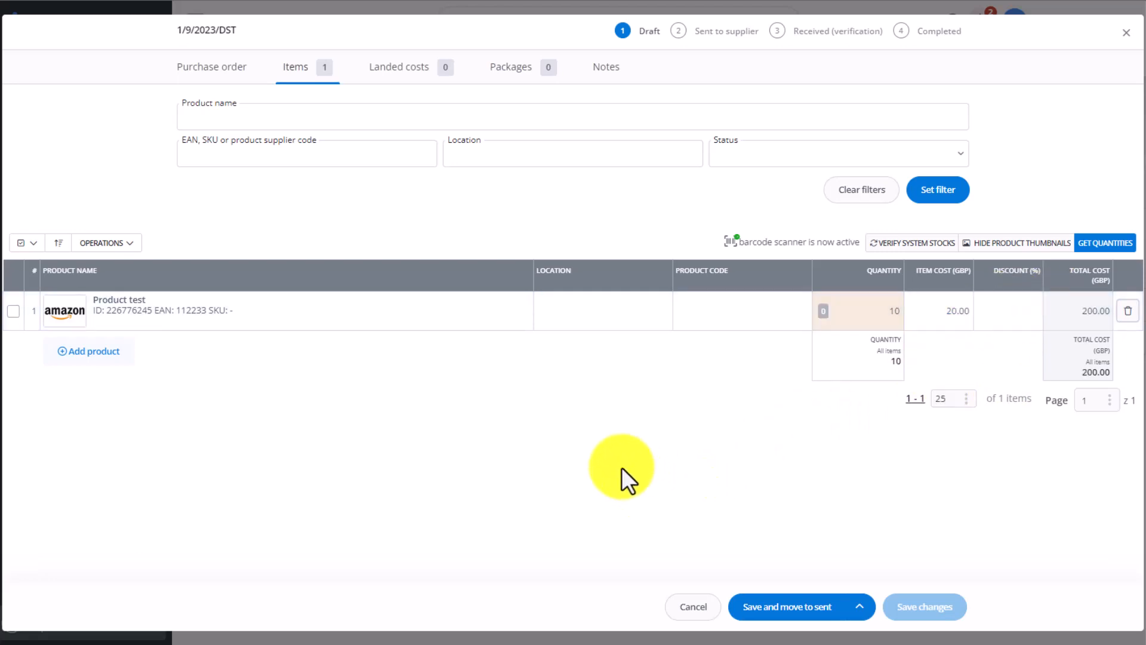
# - Look through the order's landed costs, packages with the add package dialog, and notes sections
pyautogui.click(422, 78)
pyautogui.click(286, 169)
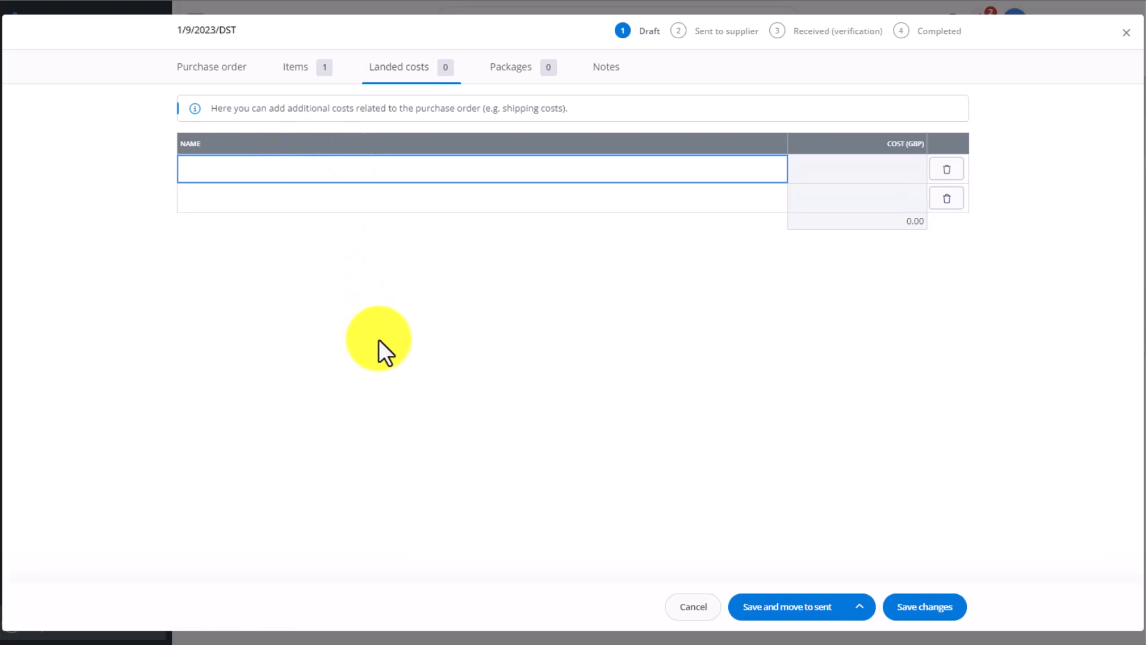
pyautogui.click(516, 87)
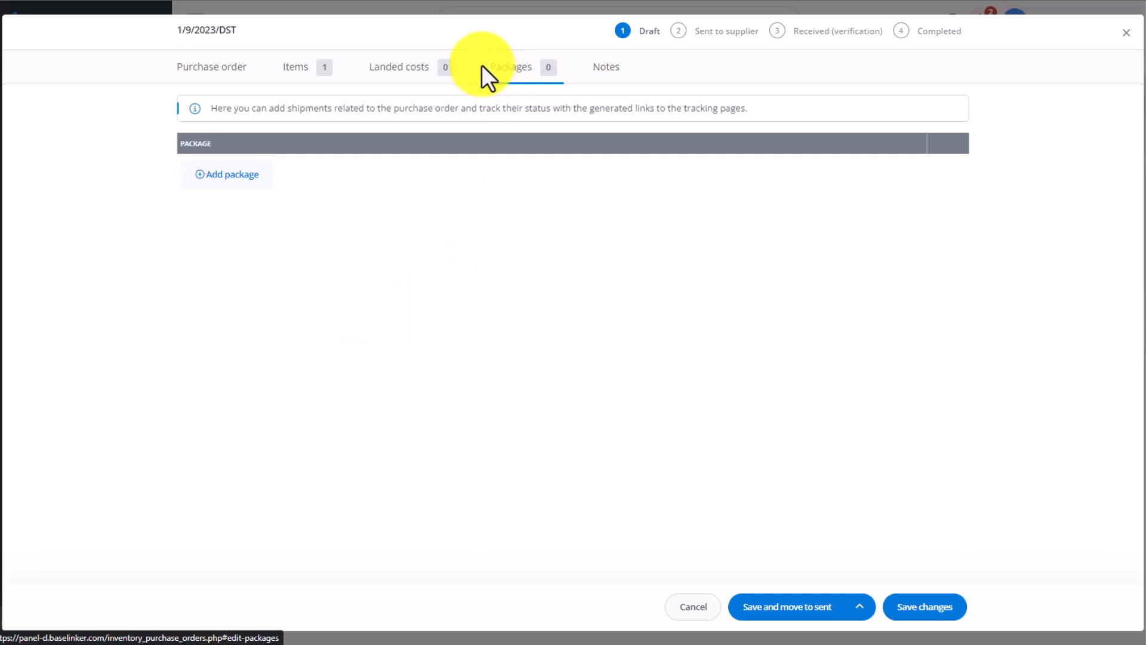
pyautogui.click(237, 181)
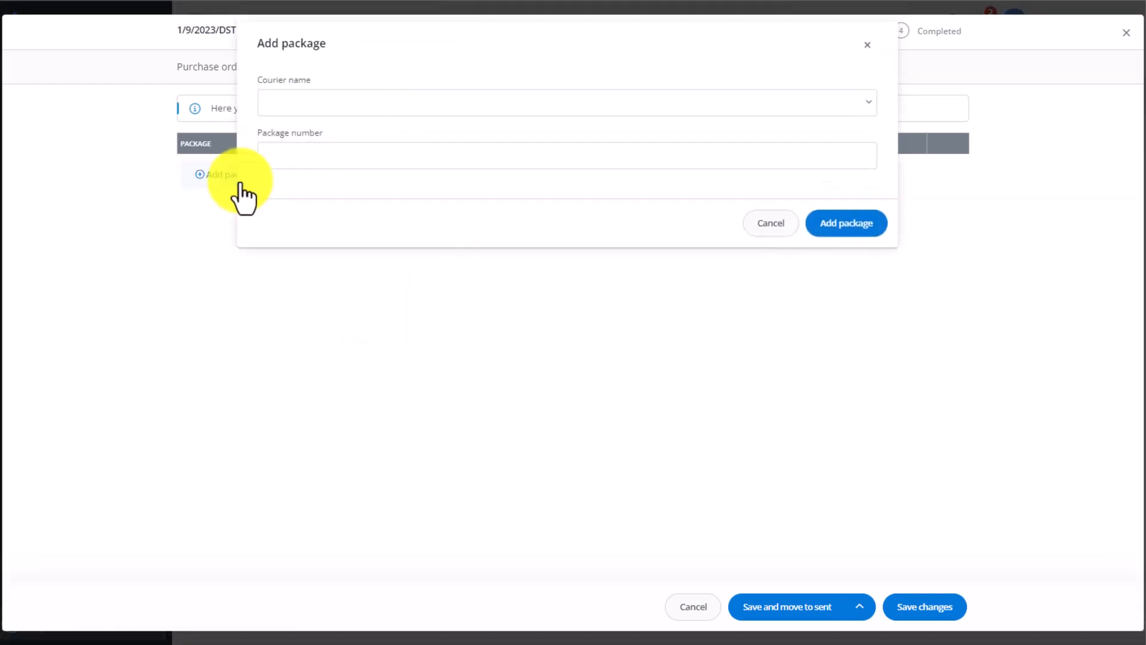
pyautogui.click(377, 102)
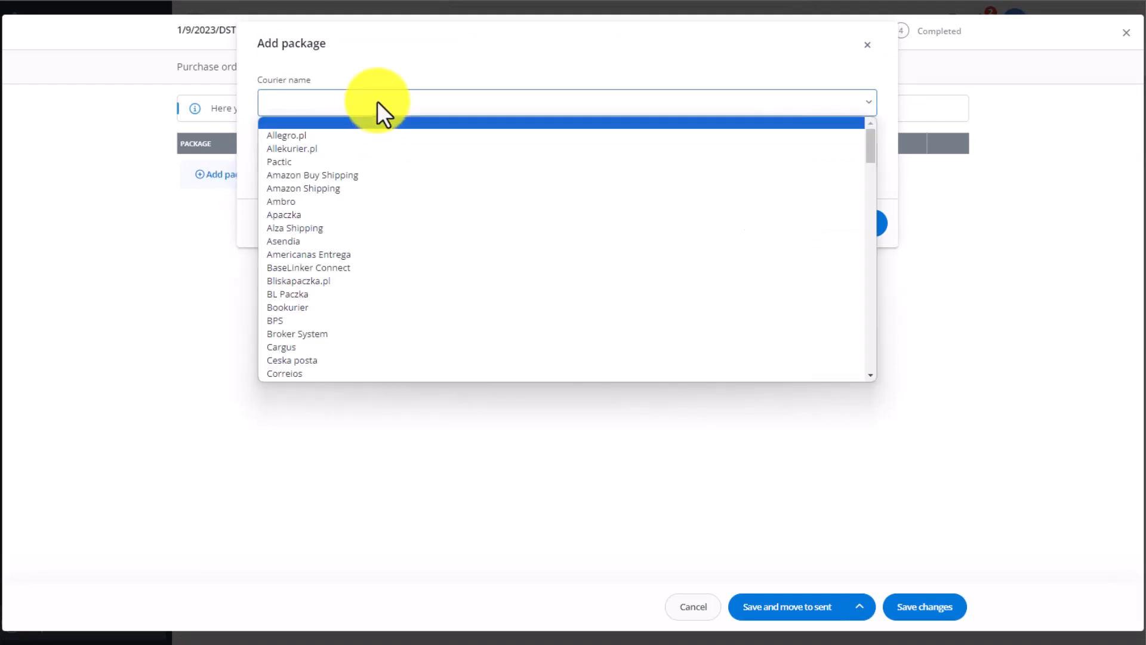
pyautogui.click(377, 99)
pyautogui.click(363, 159)
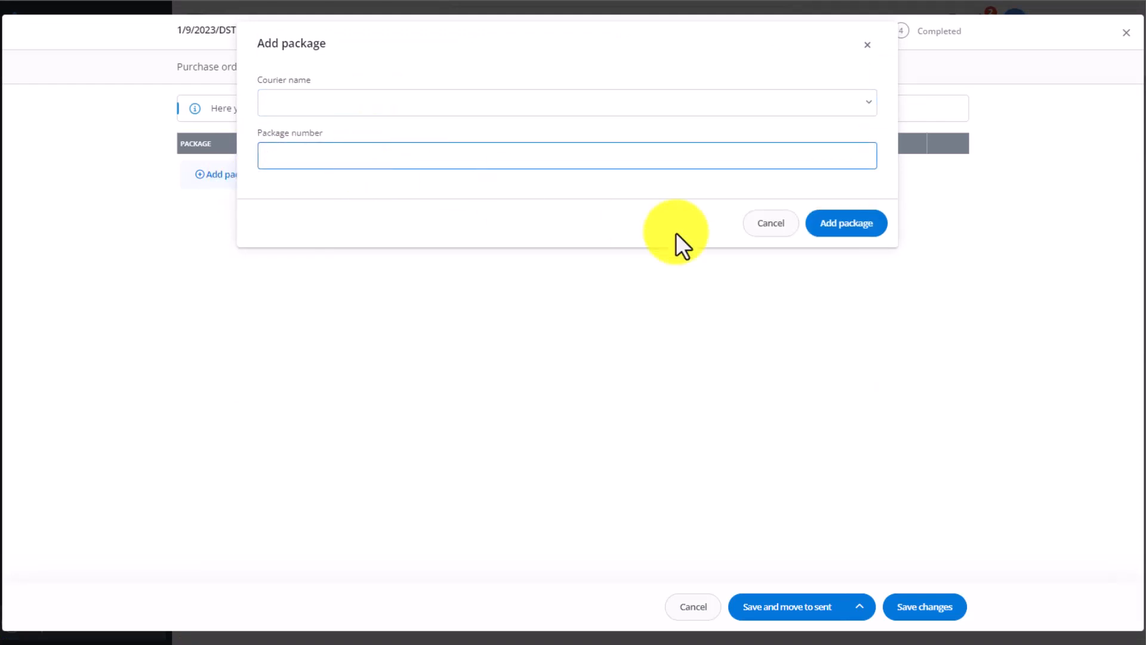
pyautogui.click(767, 228)
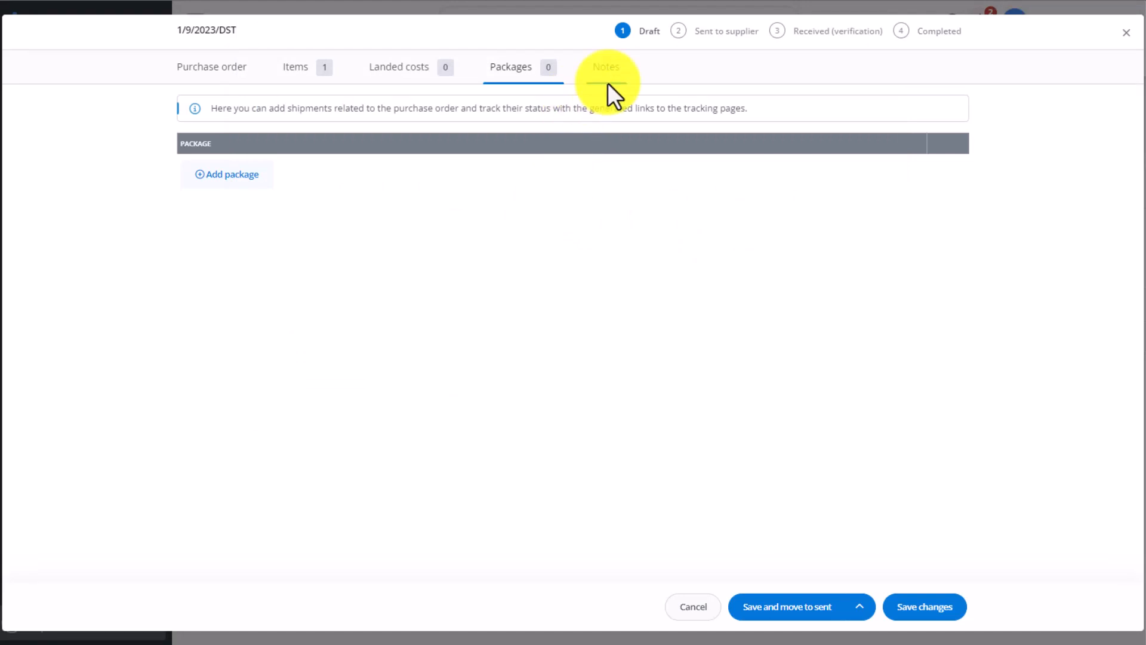
pyautogui.click(607, 82)
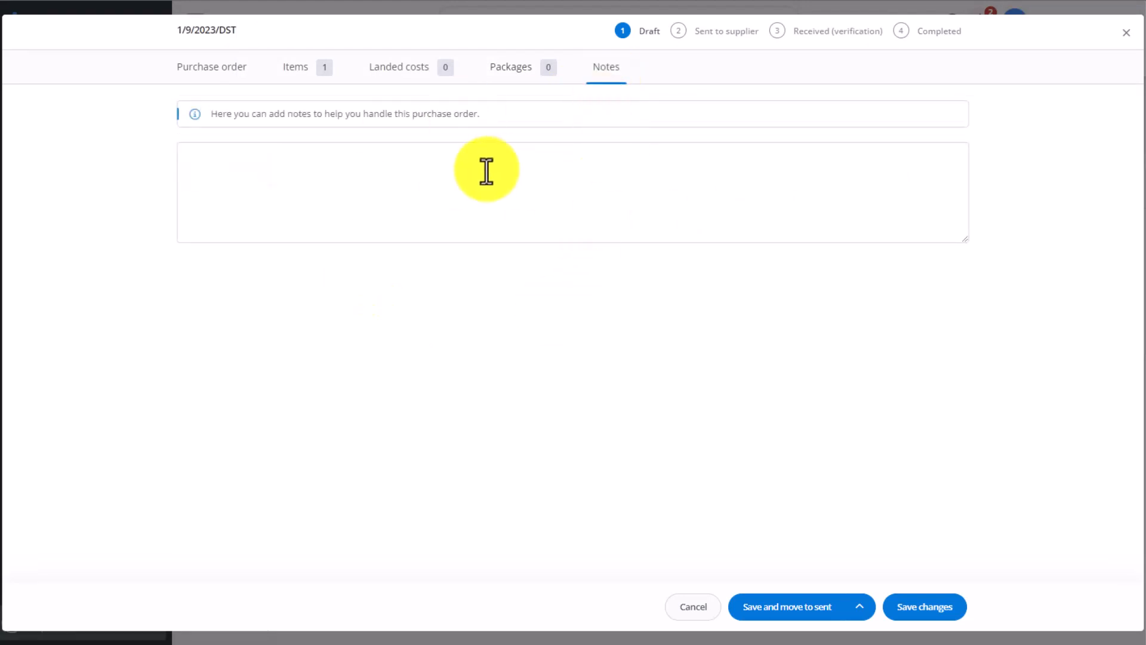
pyautogui.click(285, 75)
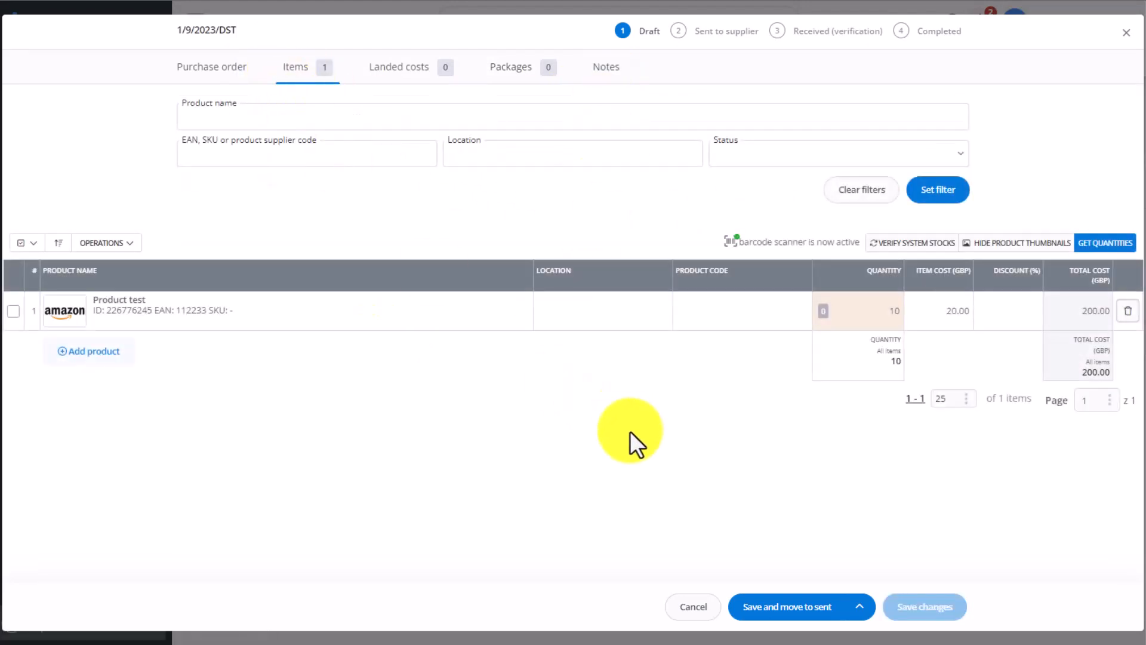
# - Move the purchase order to sent, emailing the order to the supplier
pyautogui.click(782, 614)
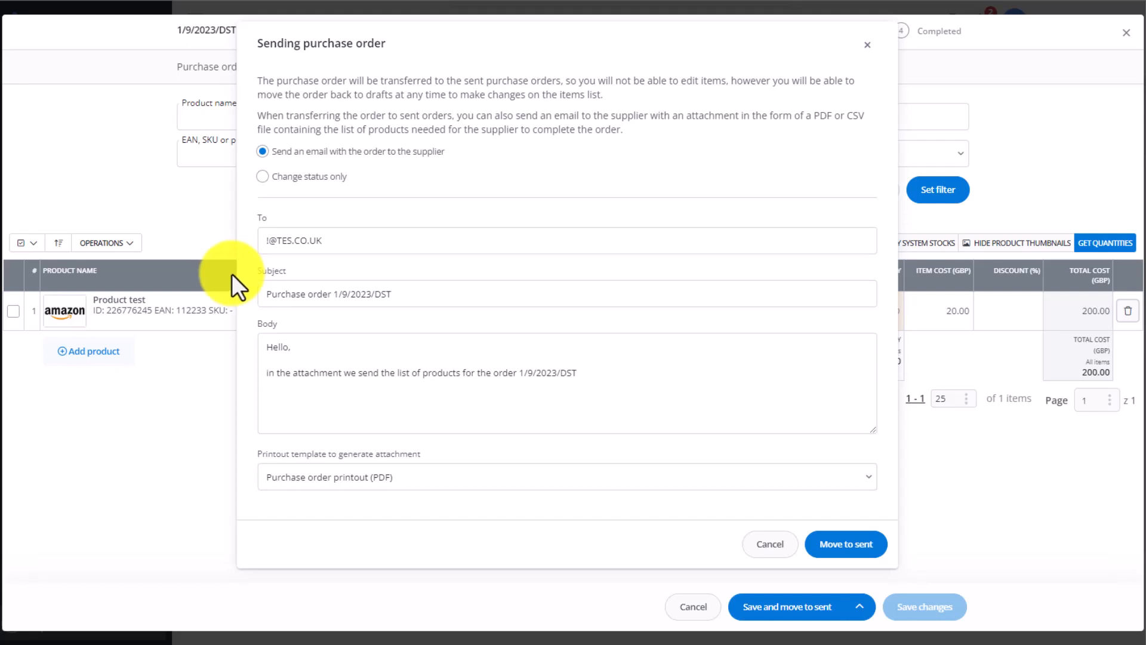
pyautogui.click(823, 548)
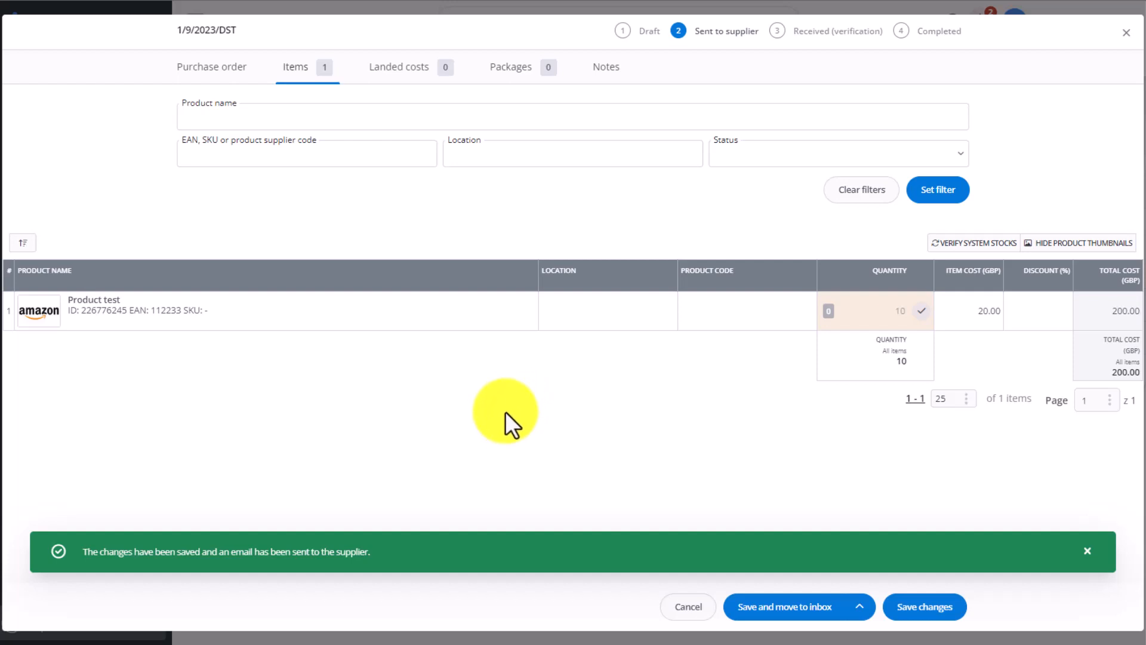
# - Reopen purchase order 1/9/2023/DST and move it to received for verification
pyautogui.click(1126, 33)
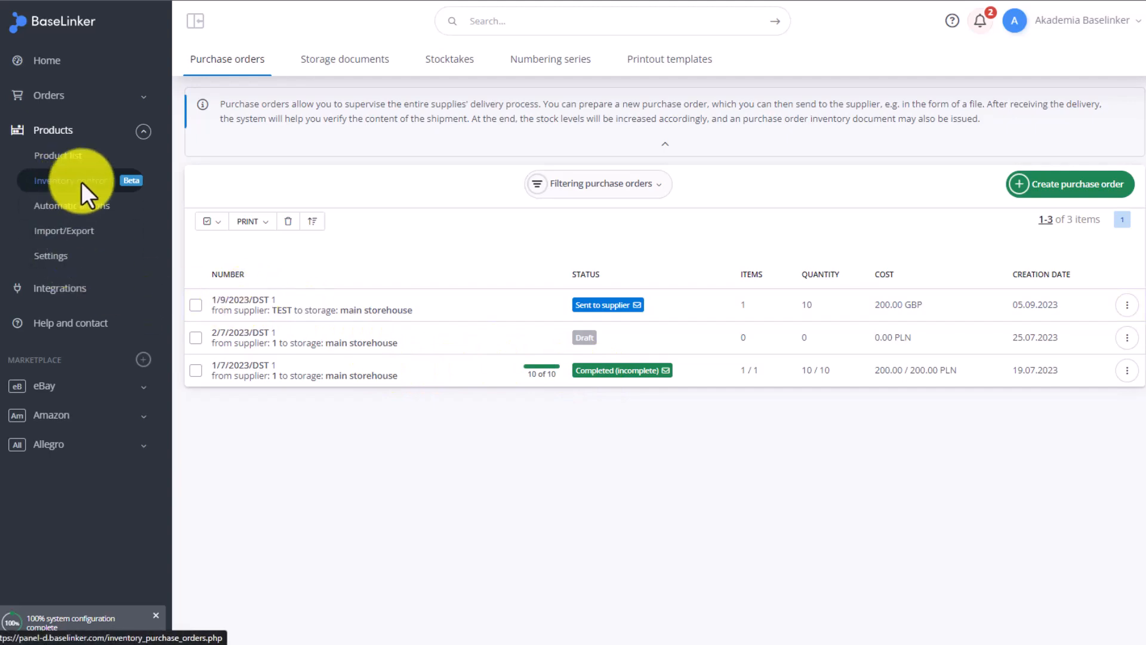
pyautogui.click(257, 301)
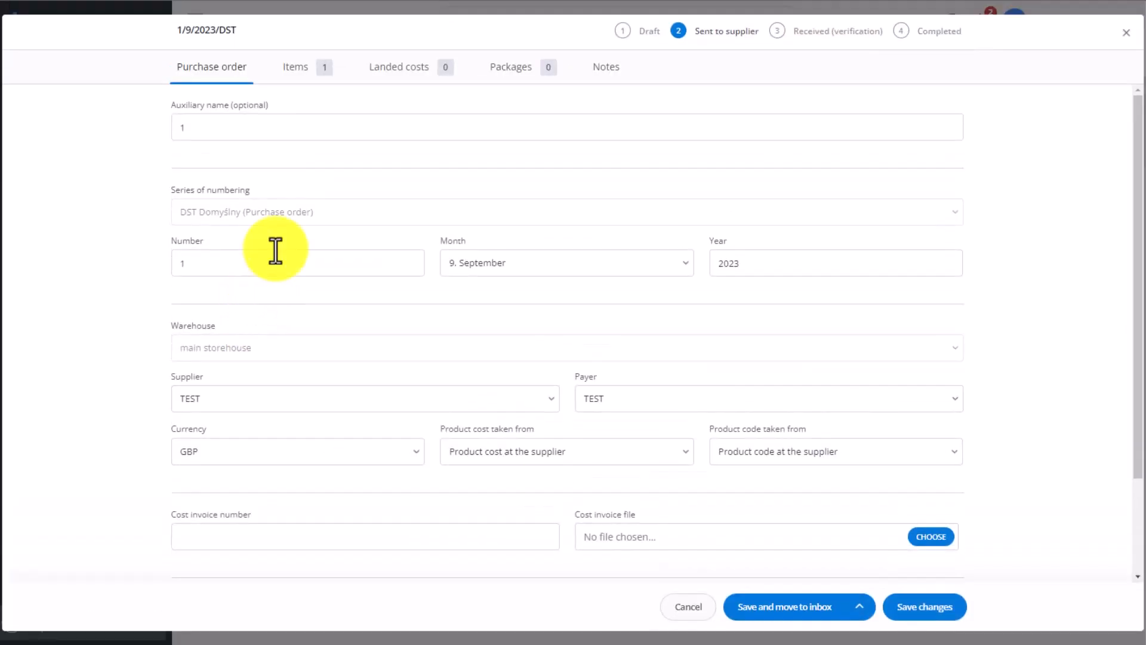
pyautogui.click(298, 76)
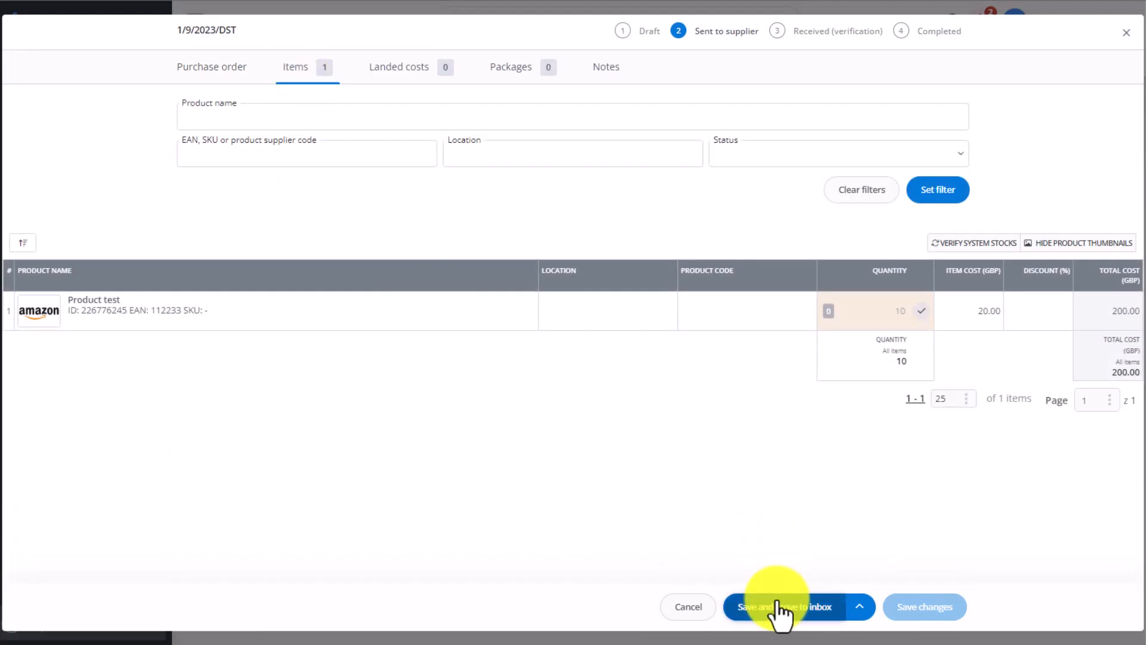
pyautogui.click(820, 618)
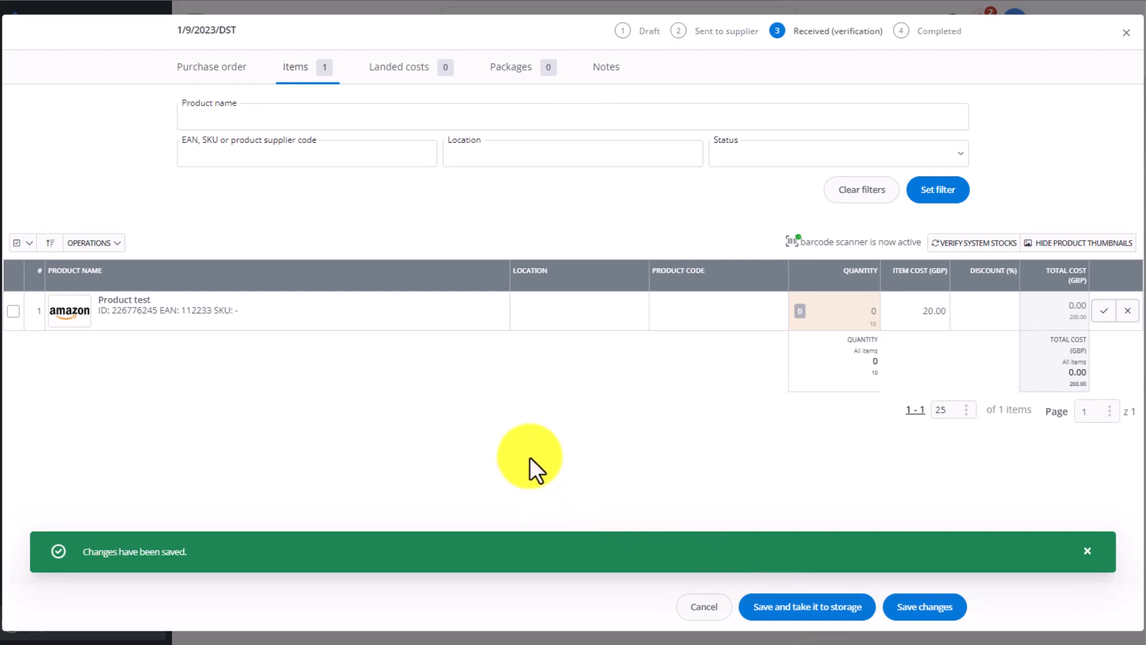
# - Enter a received quantity of 10 for Product test
pyautogui.click(843, 316)
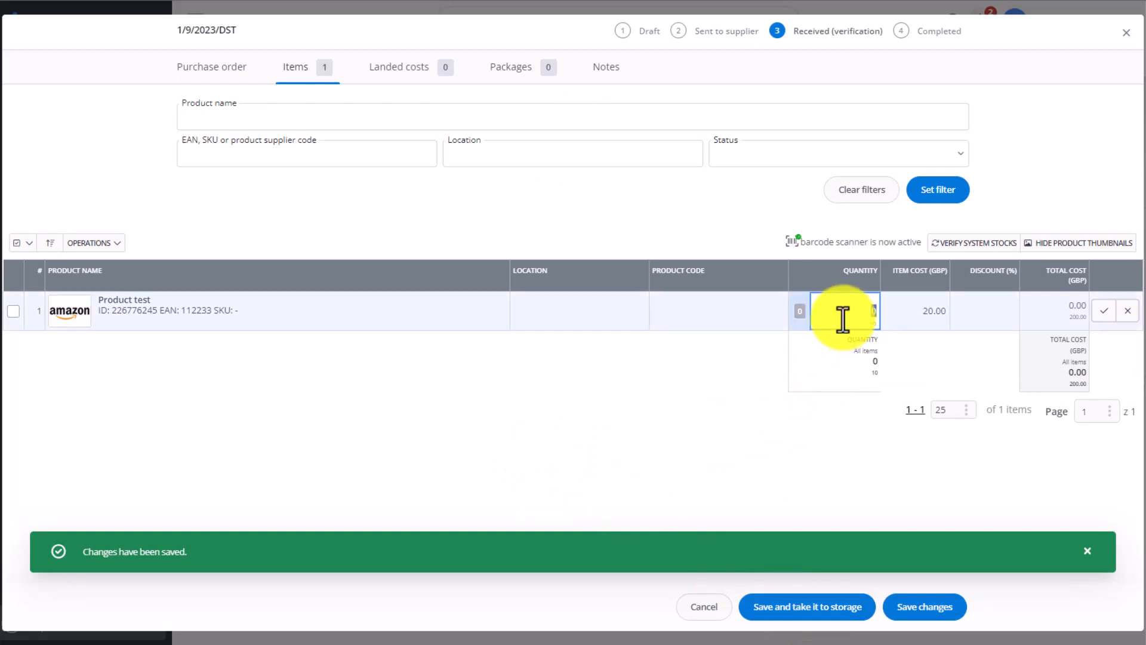
pyautogui.press('BackSpace')
pyautogui.write('10')
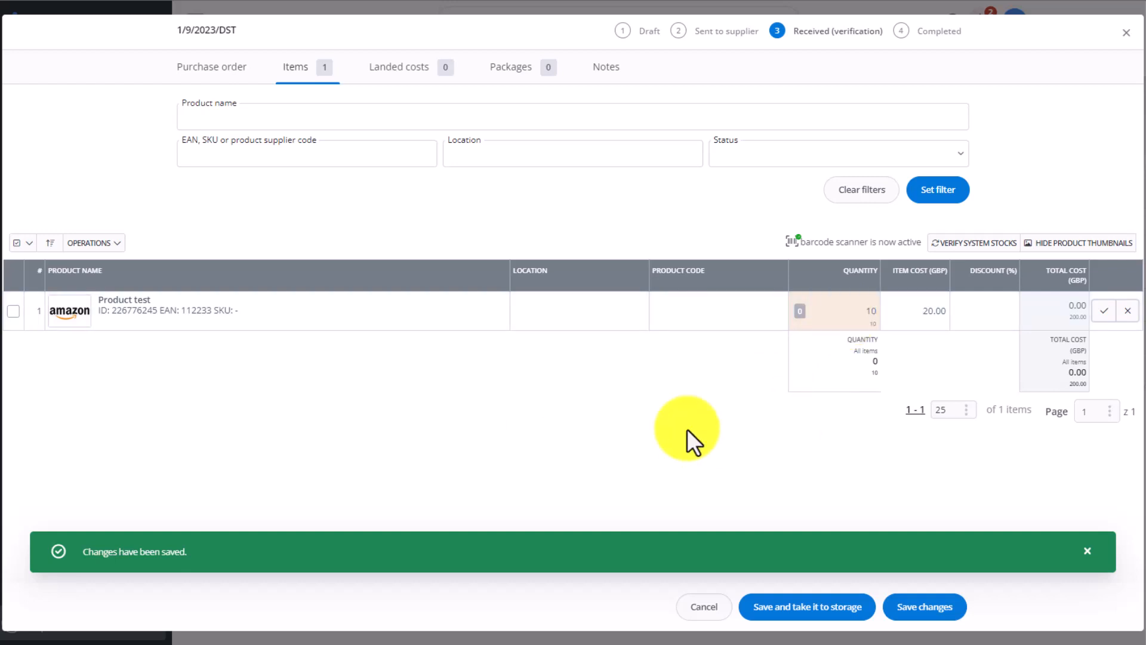
pyautogui.click(686, 427)
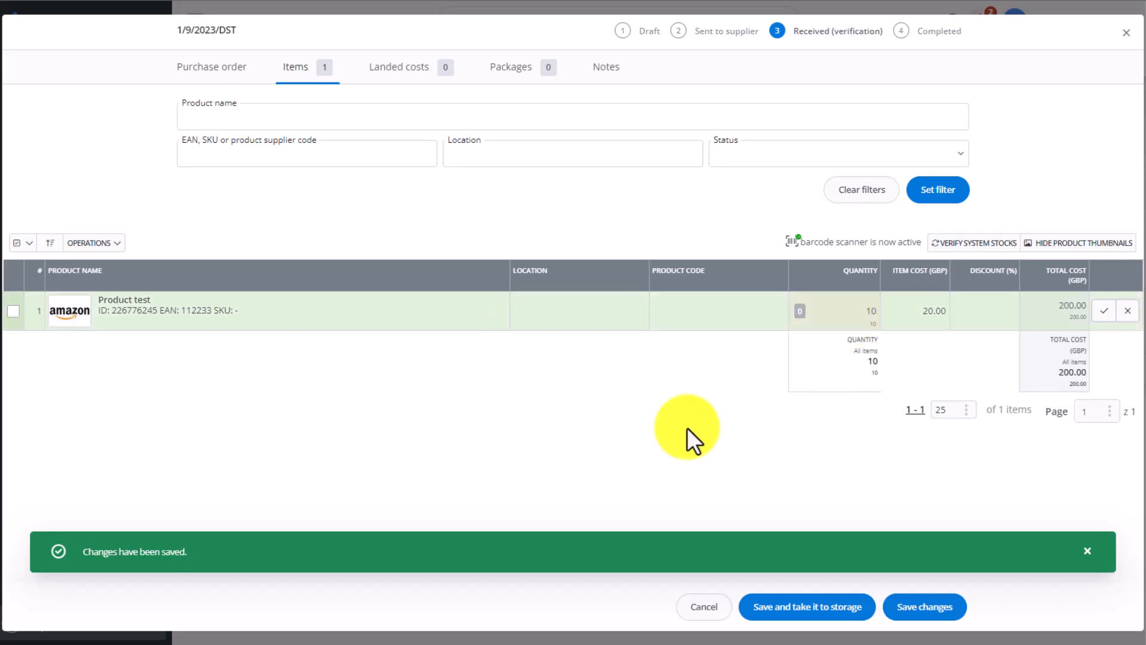
# - Try a received quantity of 9 for Product test, then set it back to 10
pyautogui.click(867, 301)
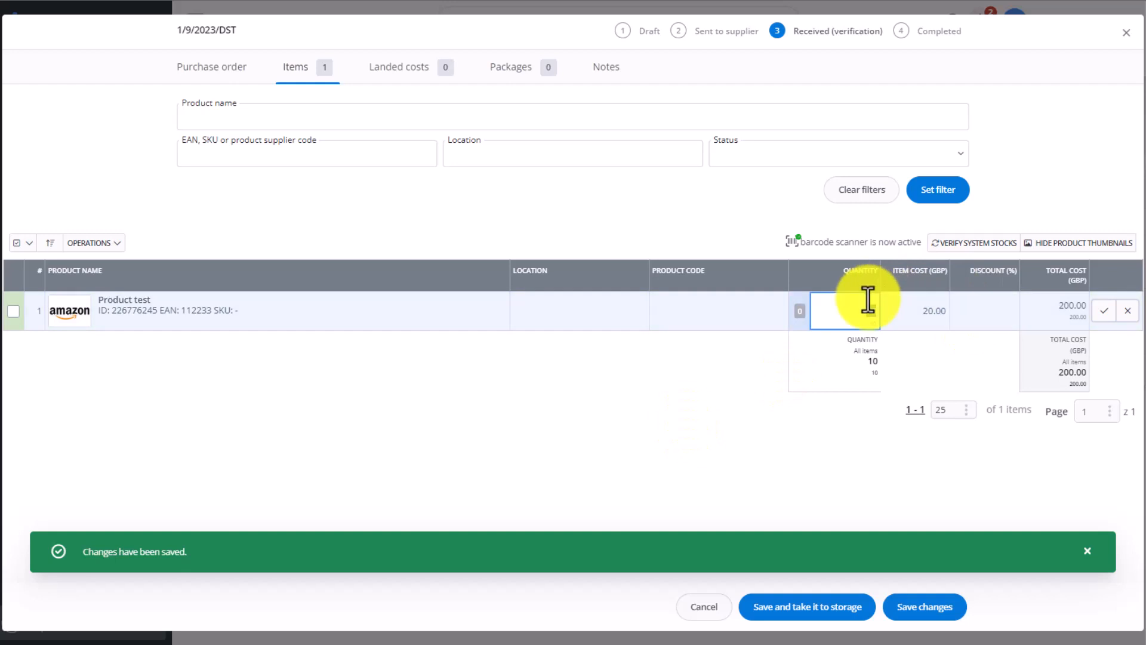
pyautogui.write('9')
pyautogui.click(743, 404)
pyautogui.click(872, 314)
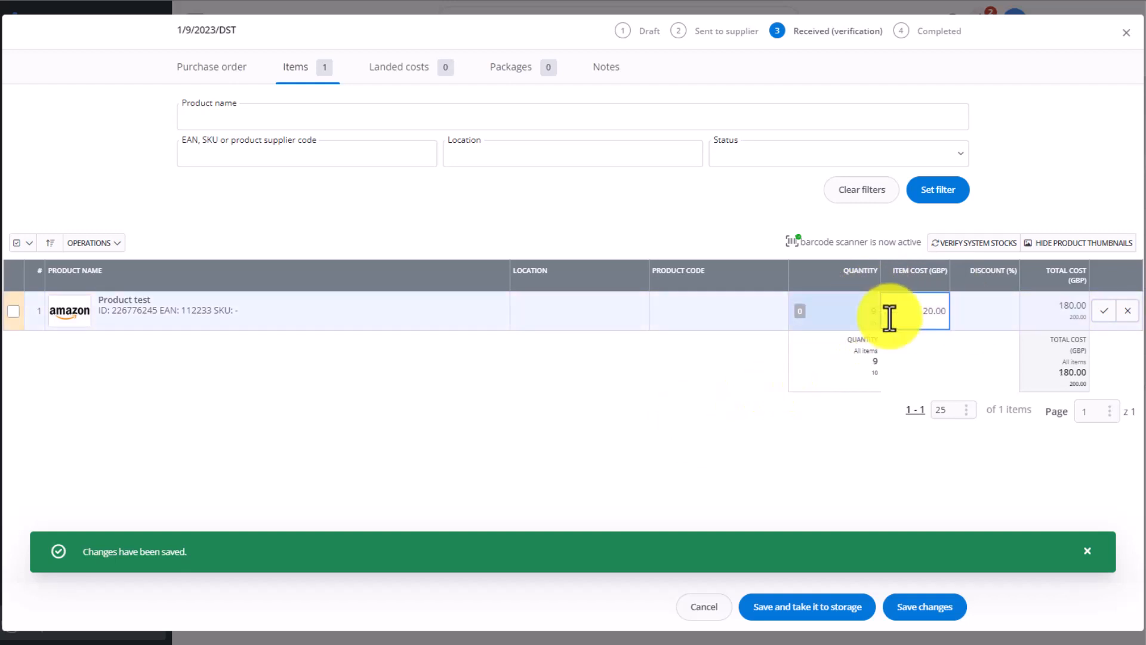
pyautogui.write('10')
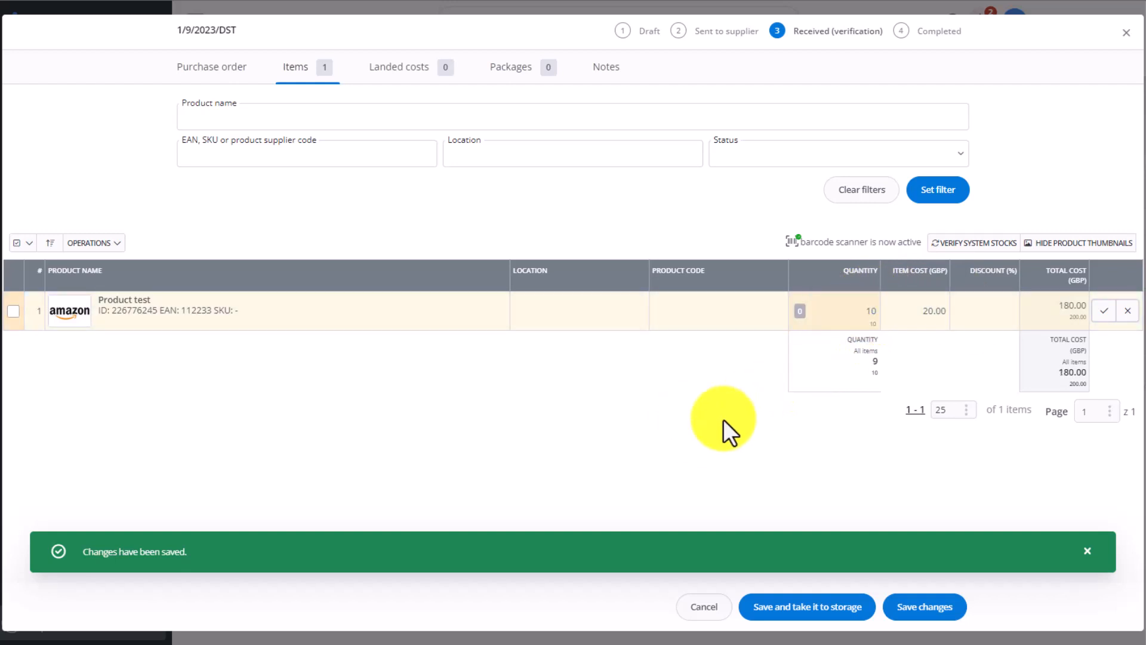
pyautogui.click(722, 417)
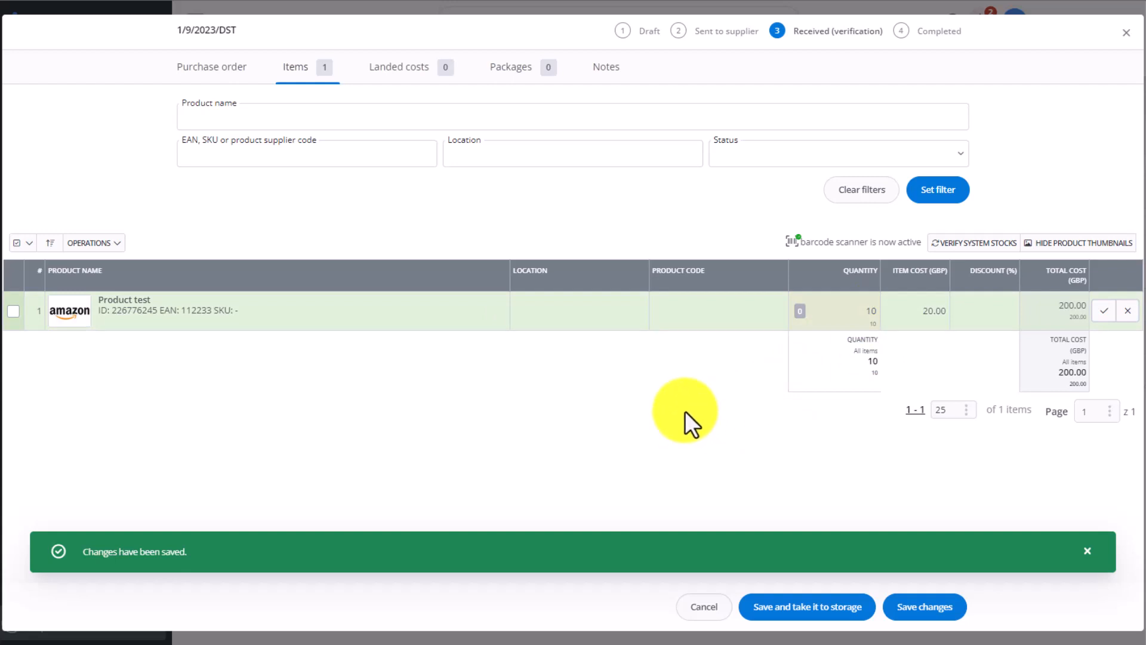
# - Take the received items into storage, save the changes and close the order
pyautogui.click(814, 605)
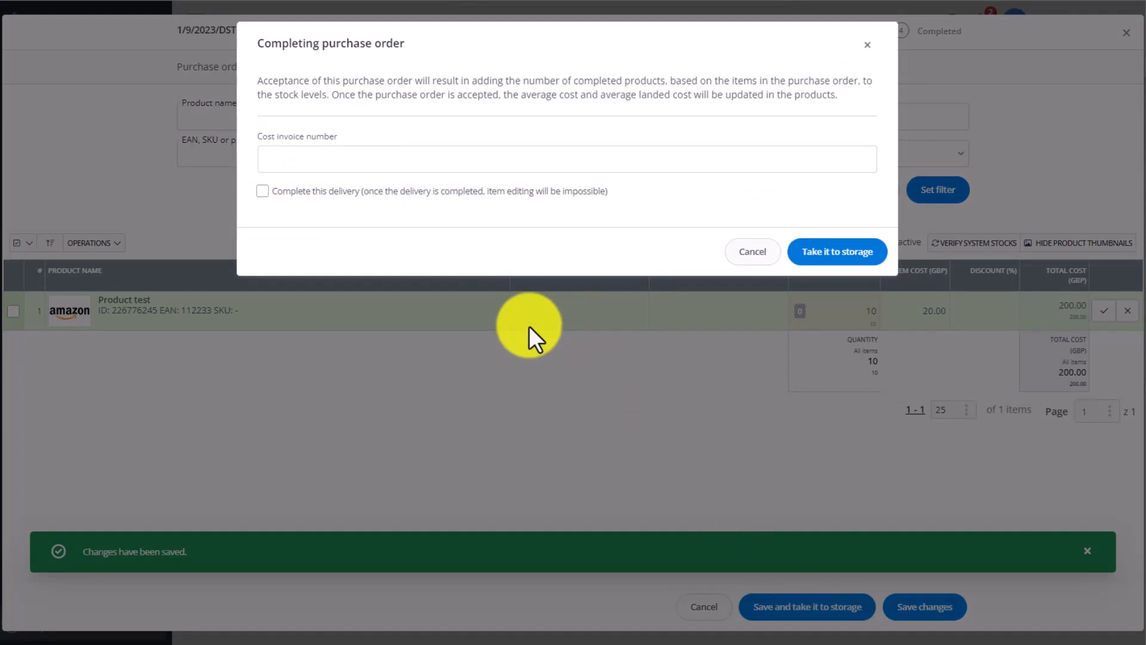
pyautogui.click(851, 254)
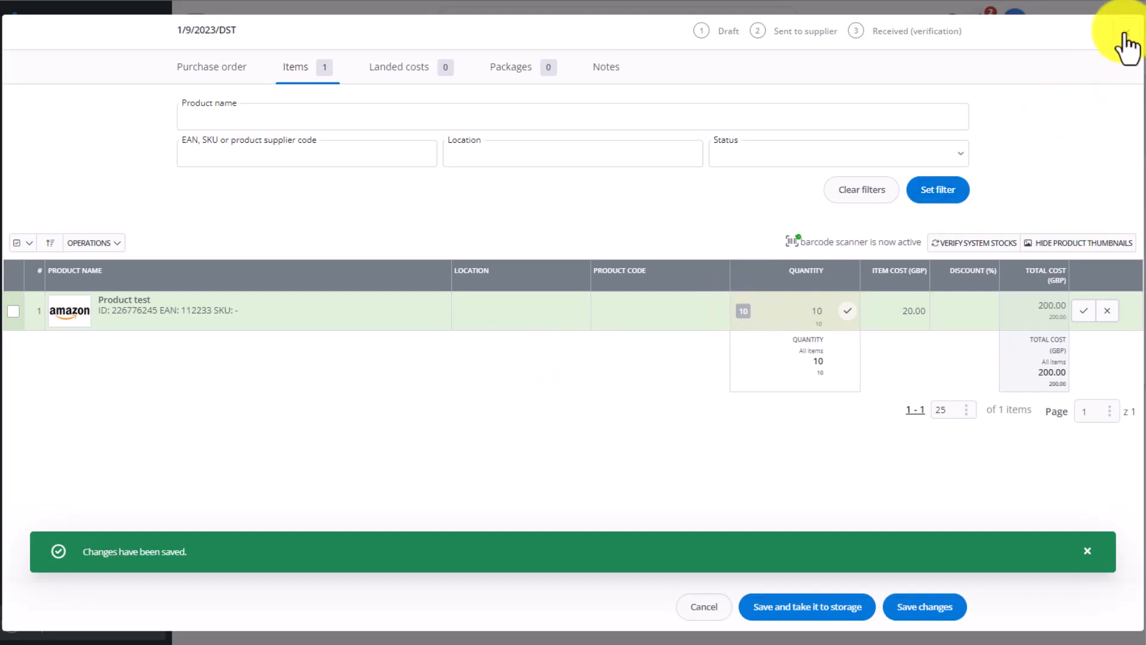
pyautogui.click(929, 619)
pyautogui.click(1127, 32)
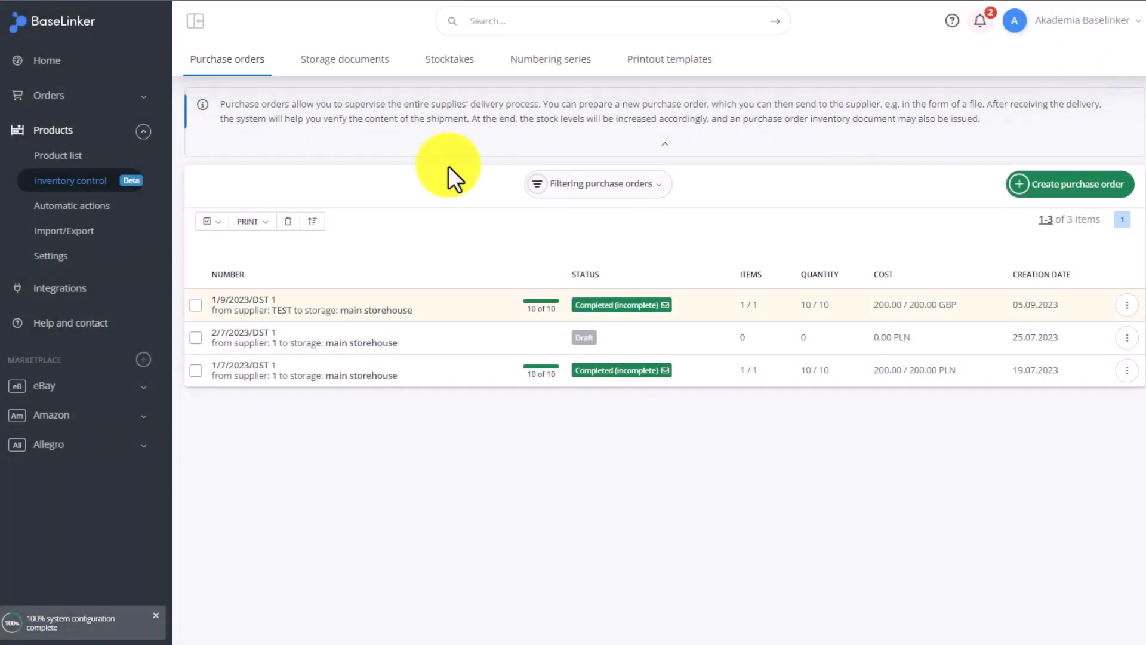
# - Check the completed order's actions menu and Product test's stock in the product list
pyautogui.click(99, 157)
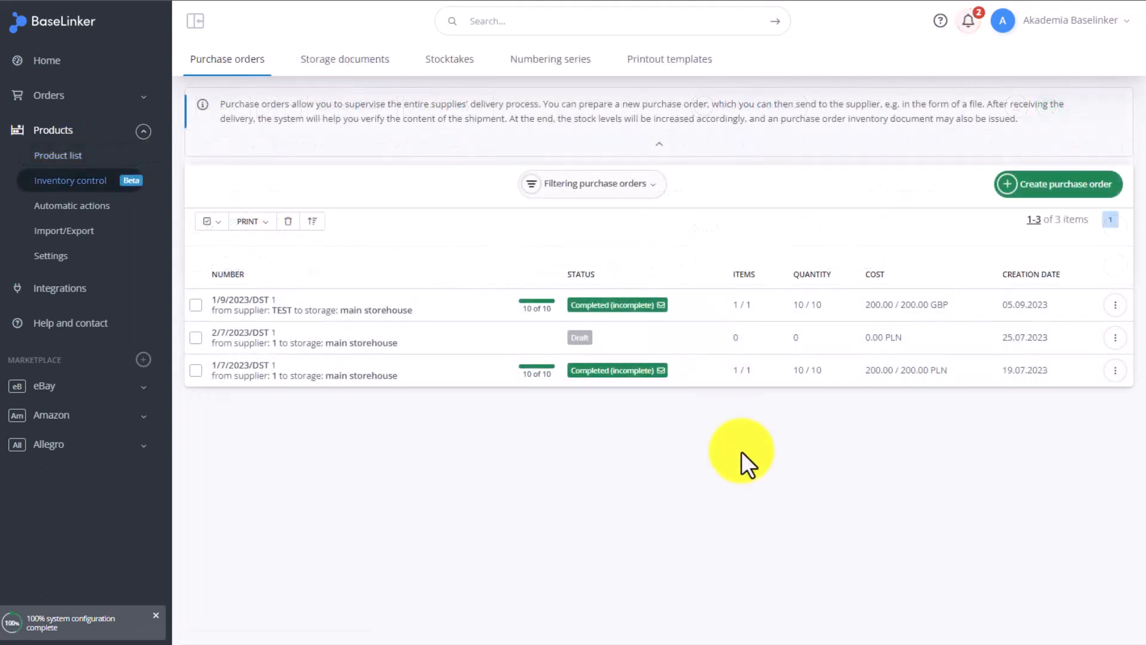
pyautogui.click(1115, 305)
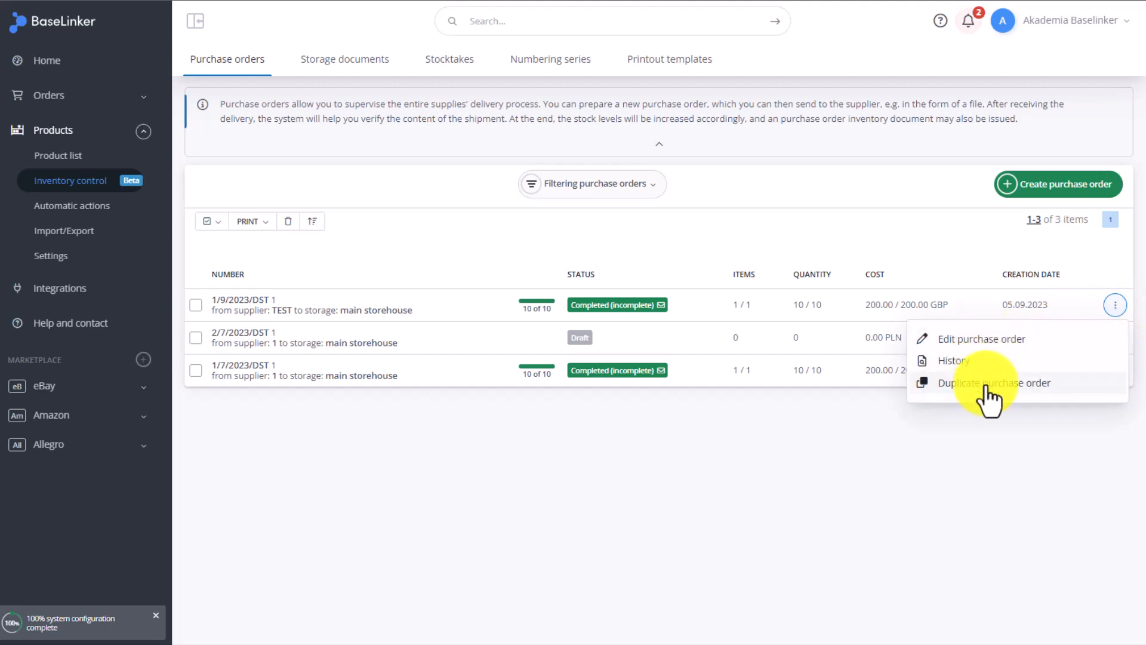
pyautogui.click(74, 159)
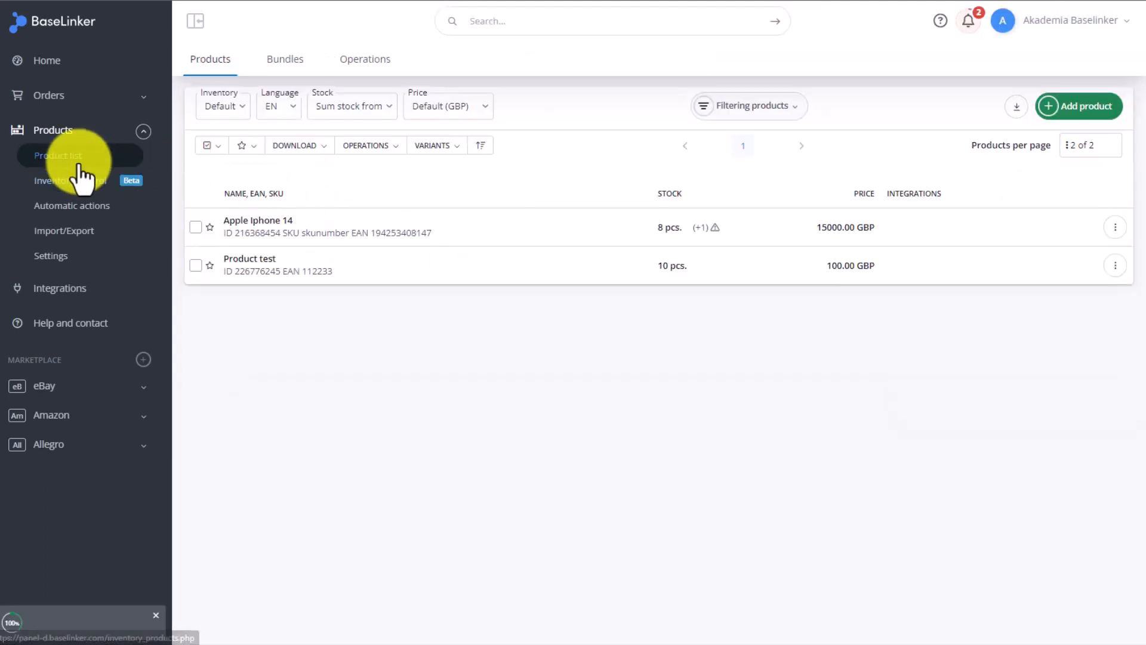
# - Open Product test's modification history and close it
pyautogui.click(1115, 265)
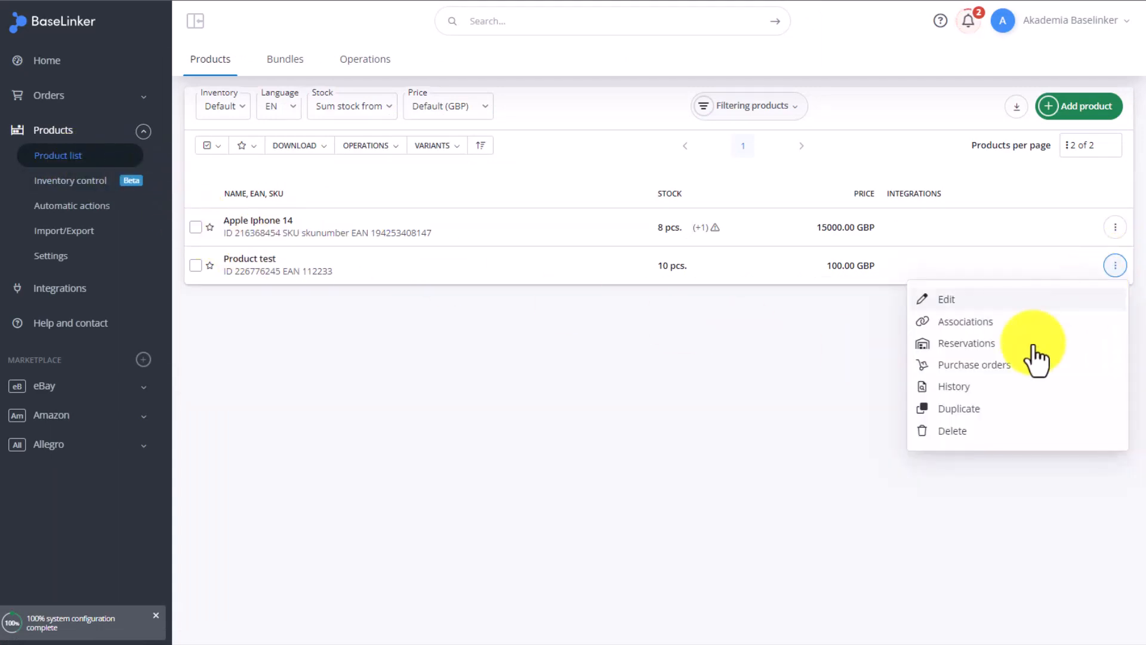
pyautogui.click(982, 391)
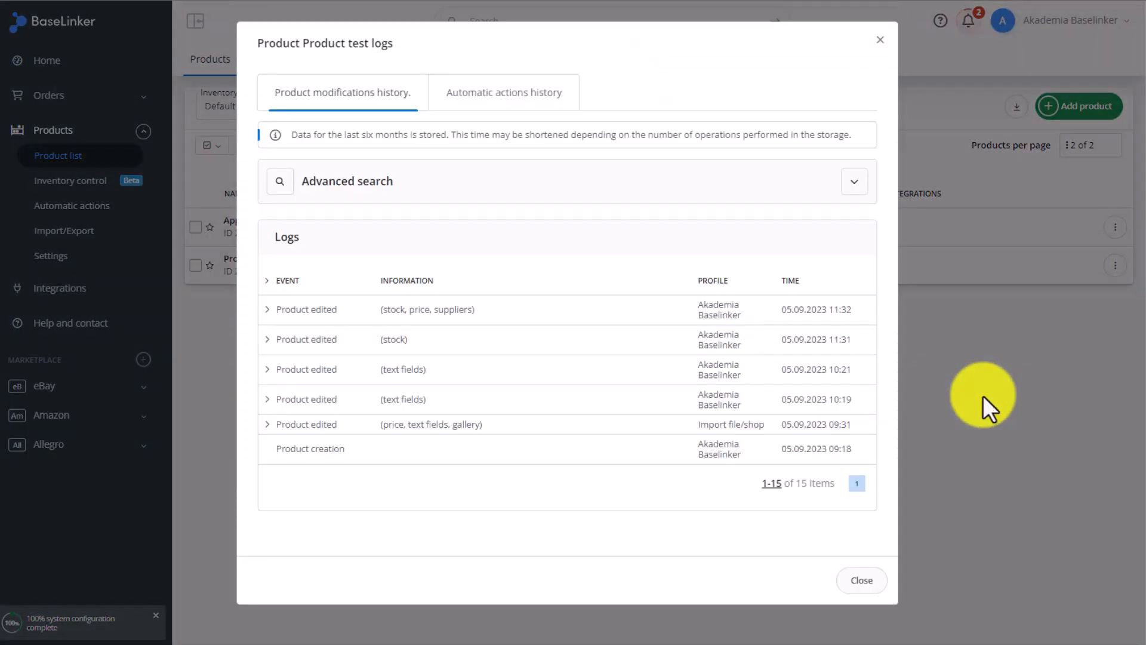
pyautogui.click(860, 579)
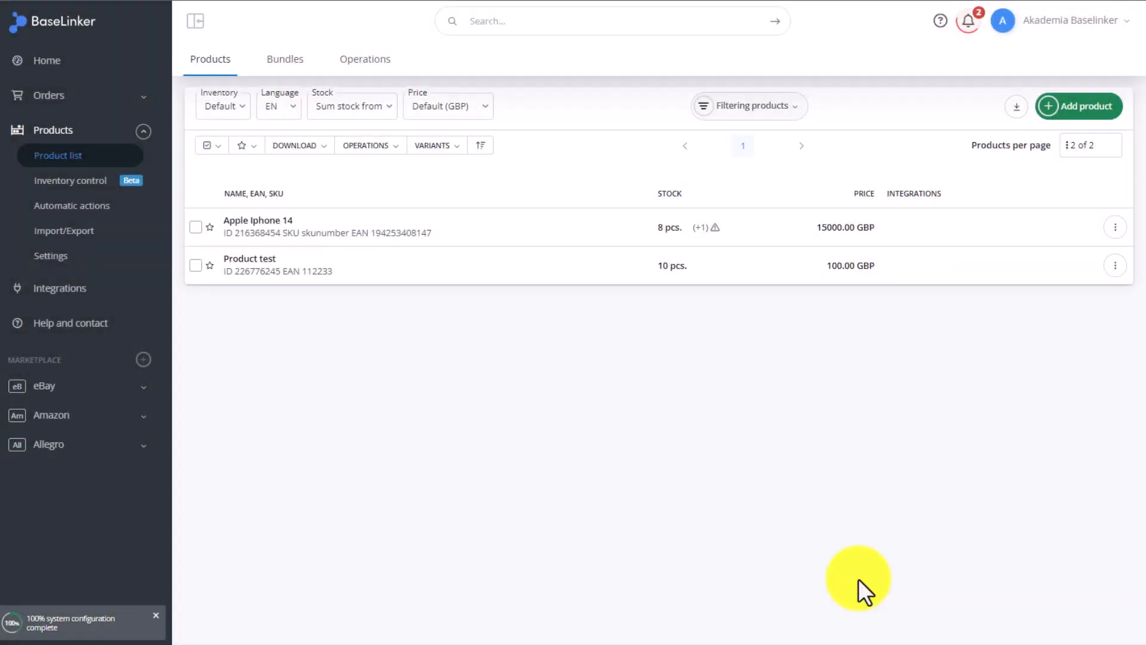
# - Create a stocktake with auxiliary name 1 for the main storehouse in inventory control
pyautogui.click(69, 183)
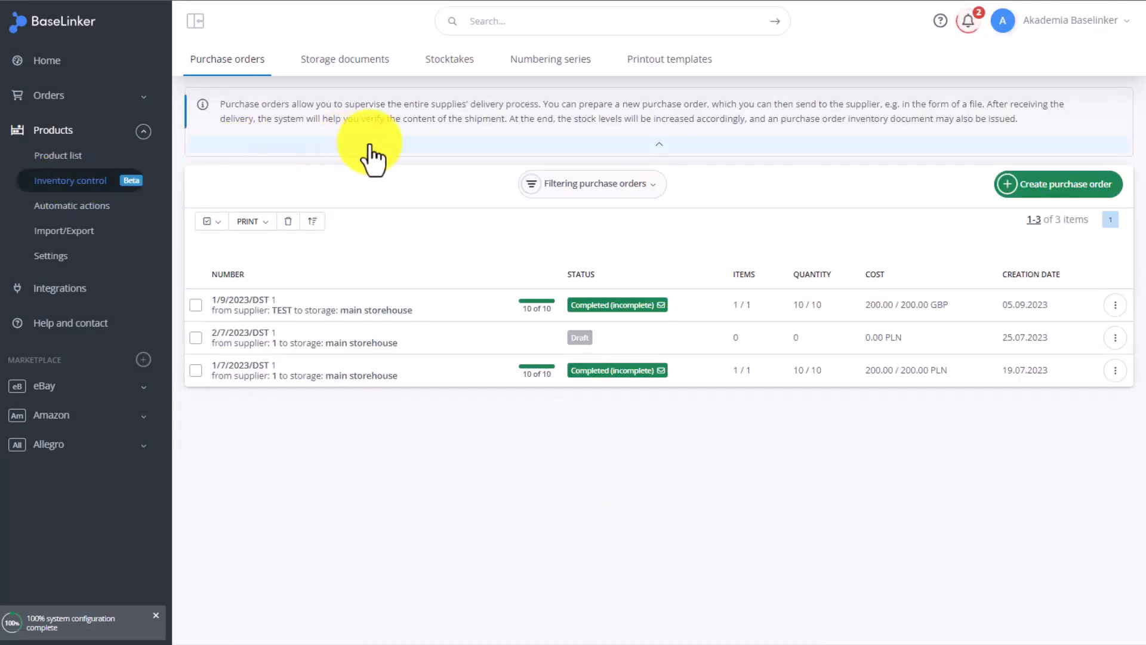
pyautogui.click(461, 67)
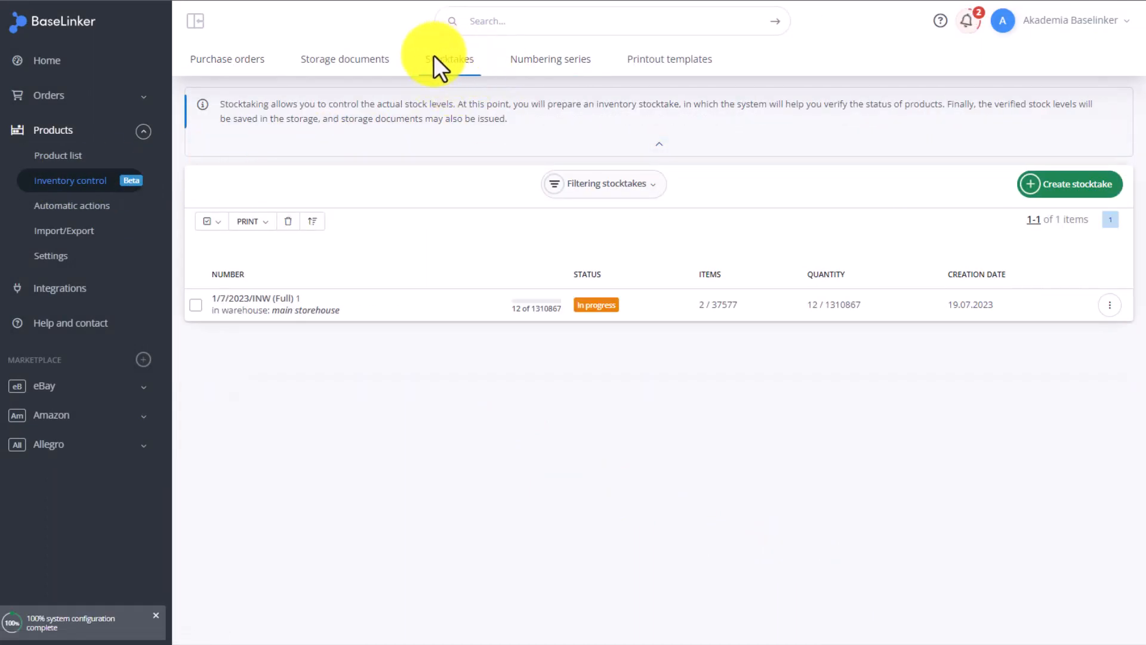
pyautogui.click(1075, 186)
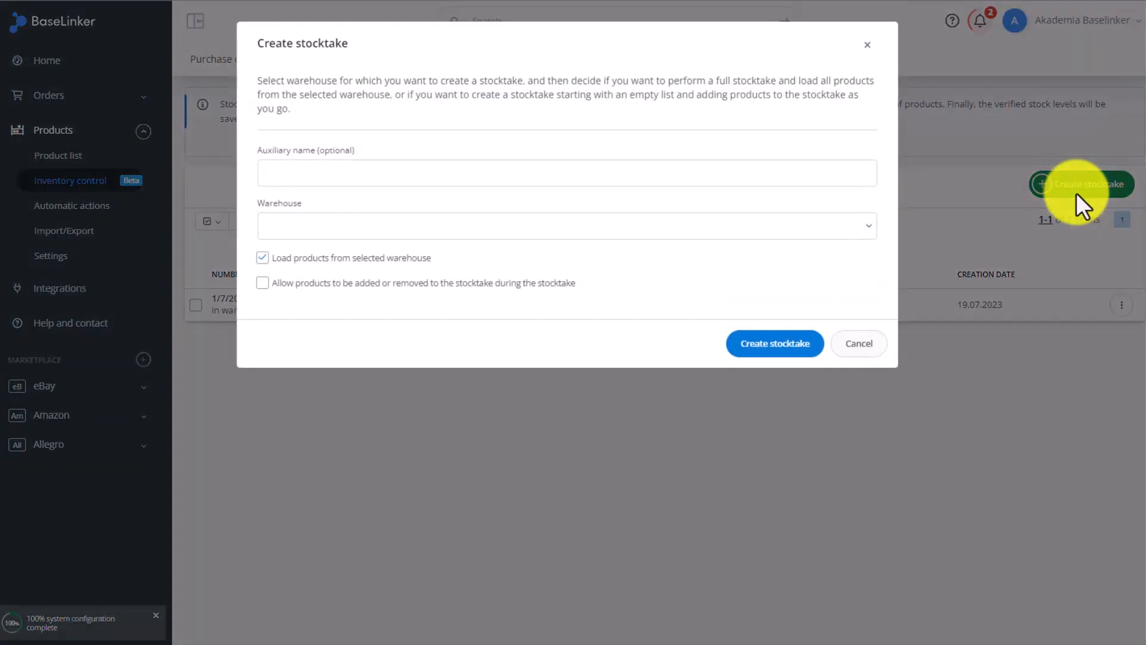
pyautogui.click(294, 170)
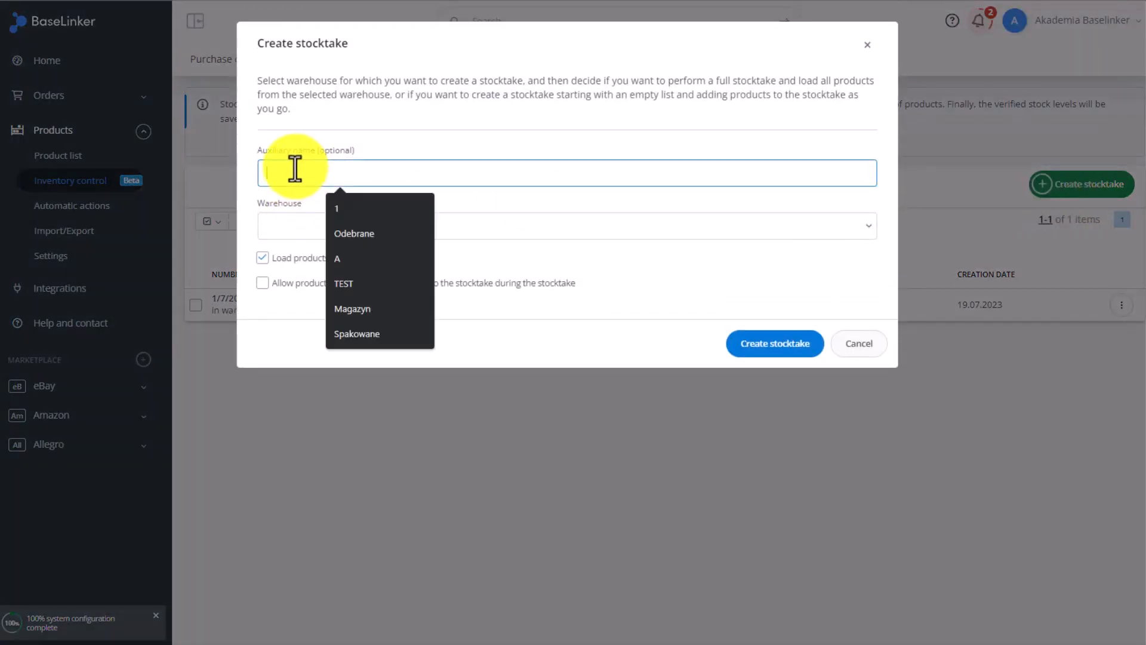
pyautogui.write('1')
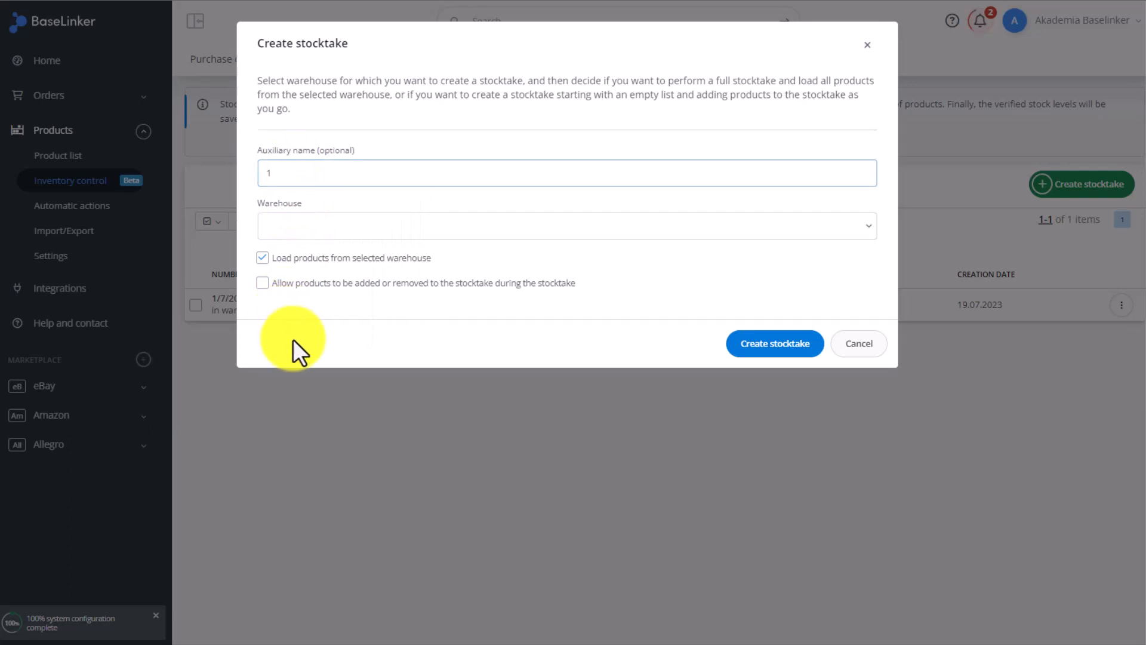
pyautogui.click(311, 227)
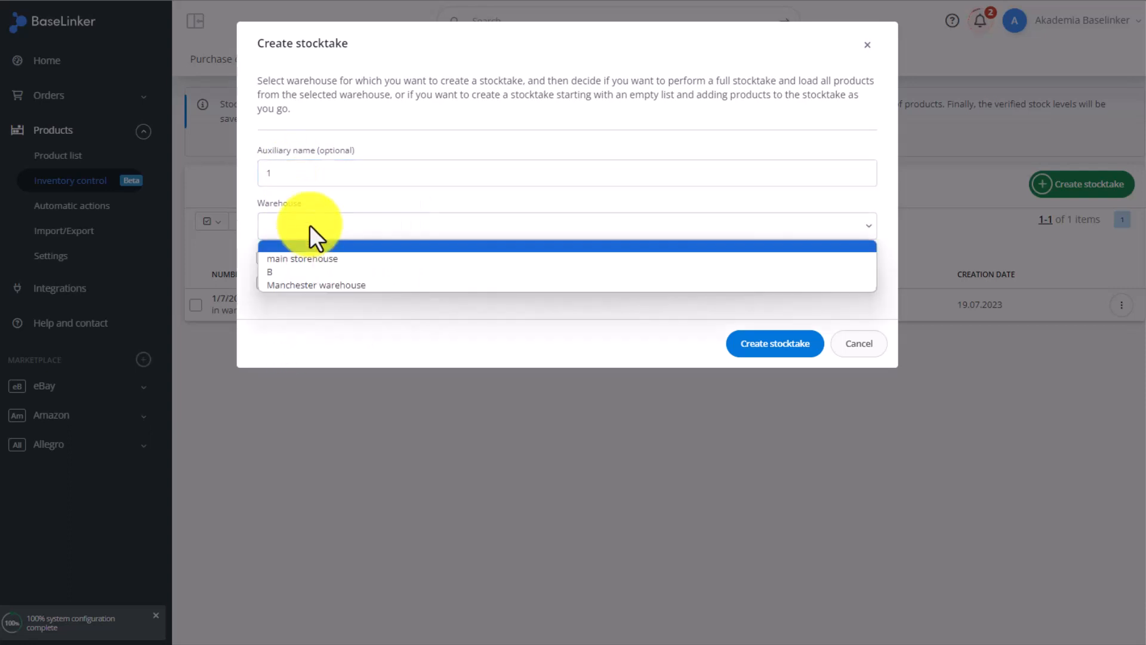
pyautogui.click(306, 258)
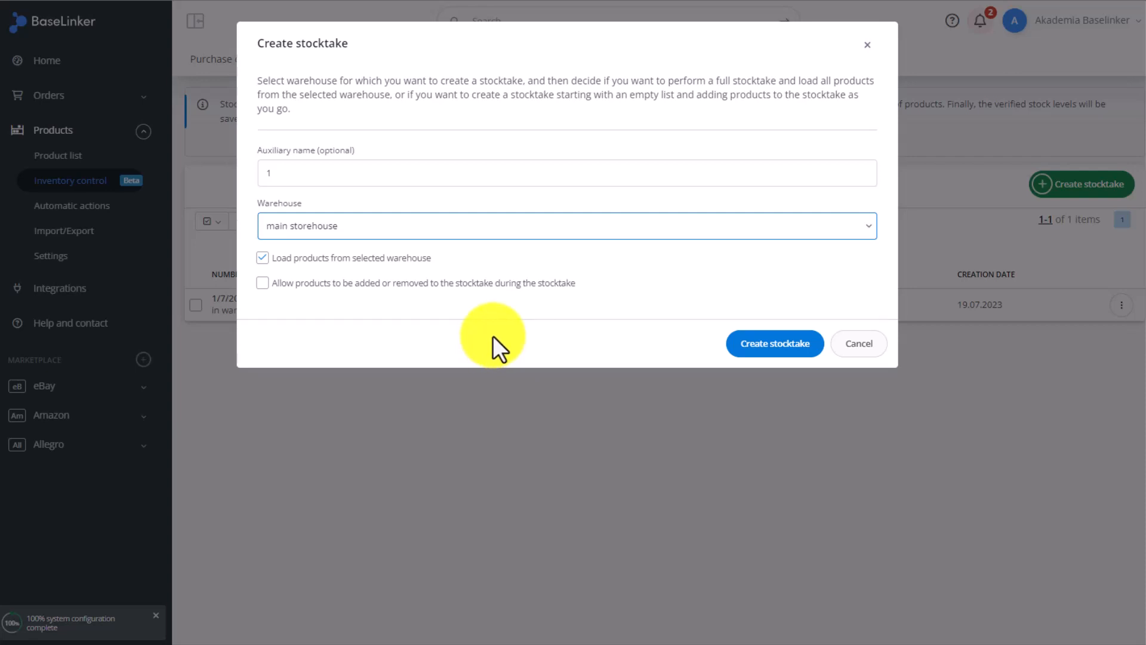
pyautogui.click(797, 345)
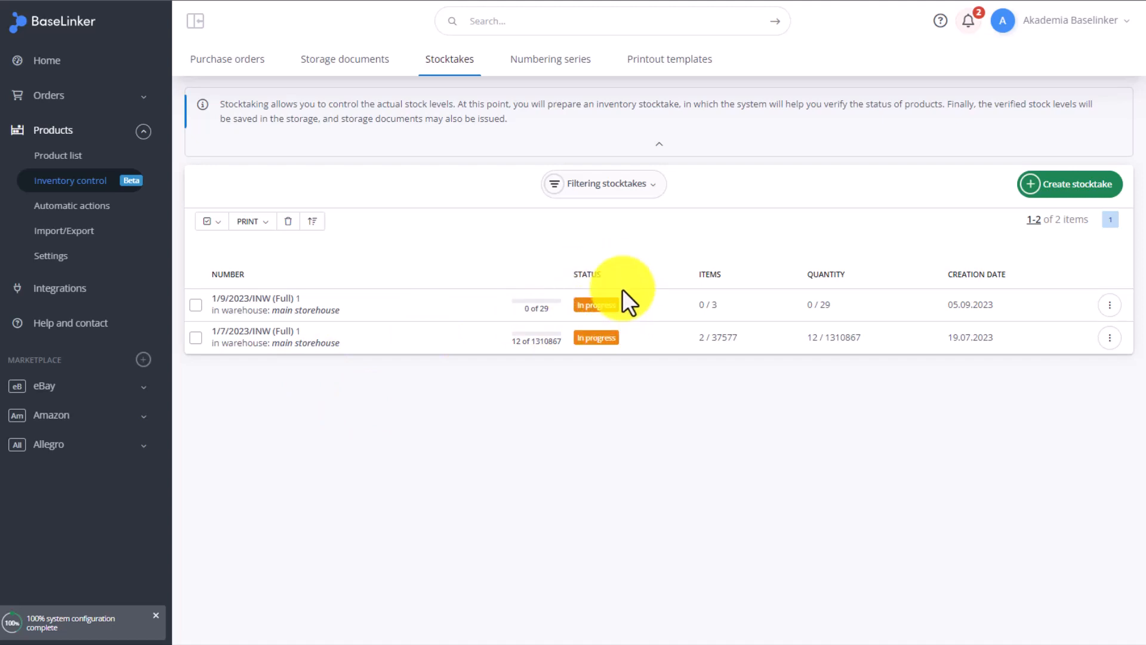
# - Open the new stocktake's items and enter actual stock of 9, 10 and 10 for the three products
pyautogui.click(246, 304)
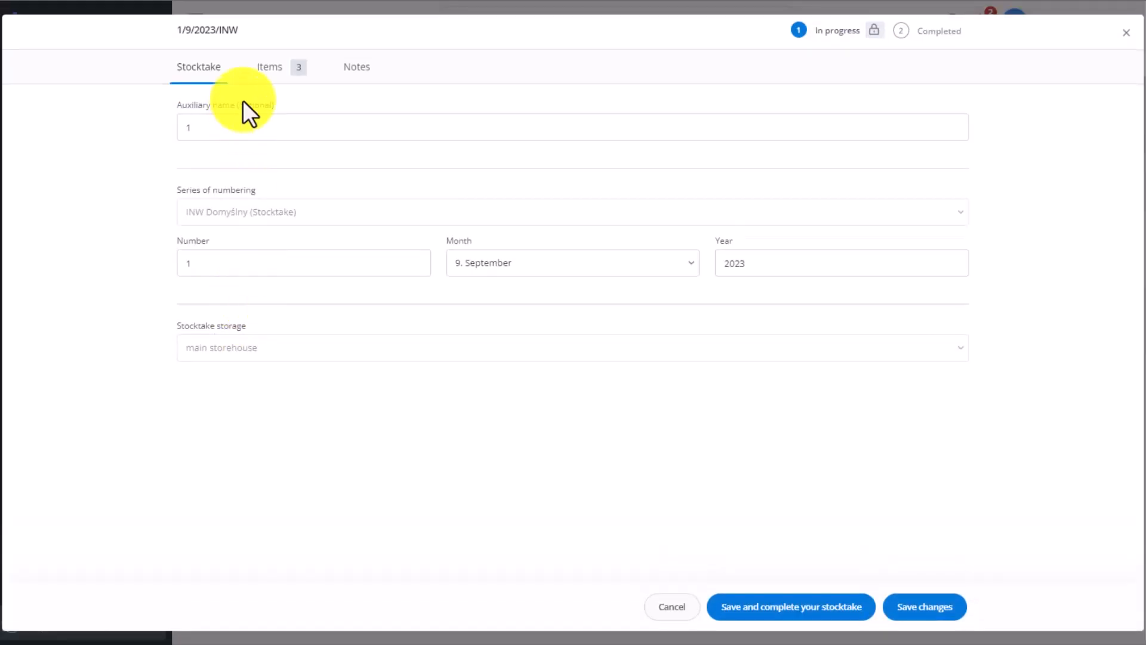
pyautogui.click(287, 75)
pyautogui.click(840, 312)
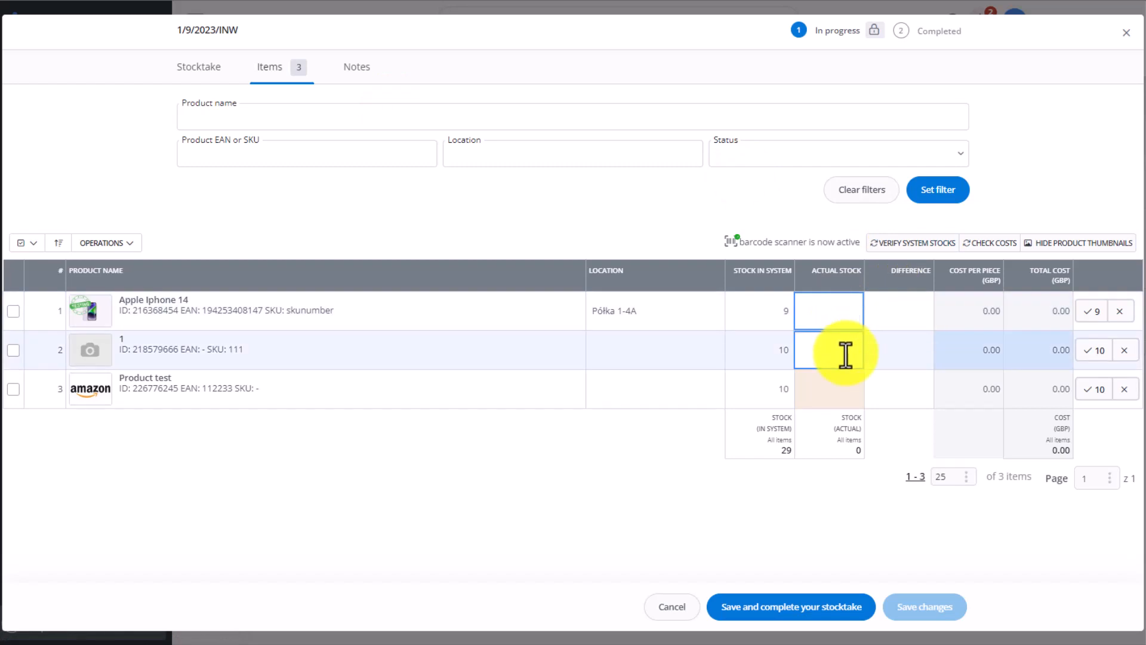
pyautogui.write('9')
pyautogui.click(844, 352)
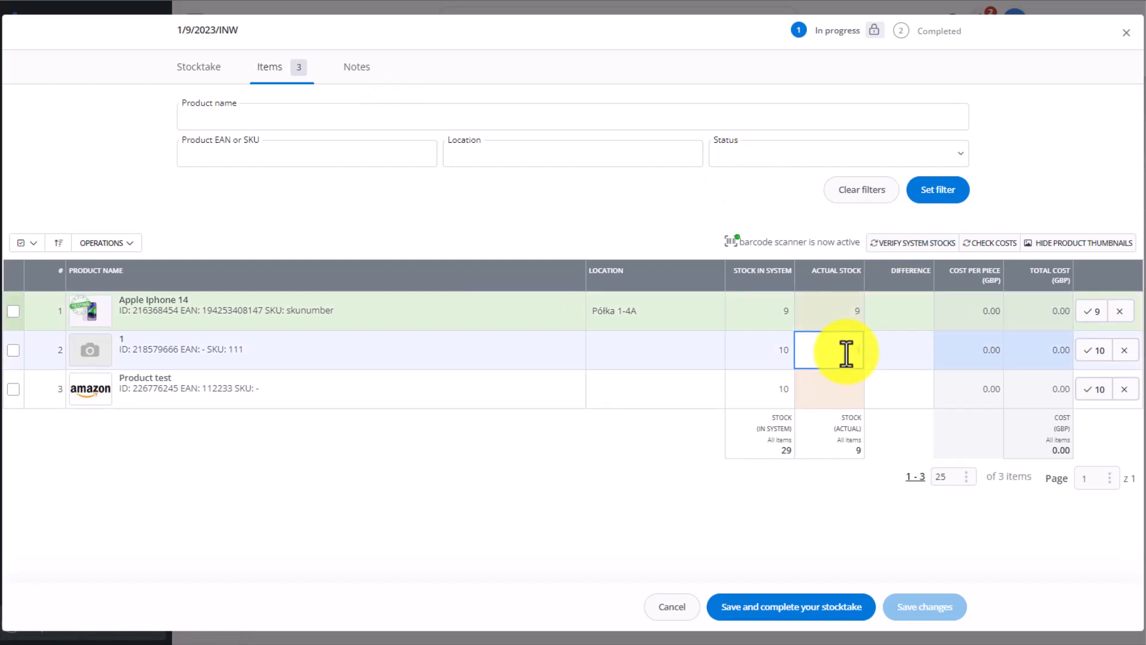
pyautogui.write('10')
pyautogui.click(844, 389)
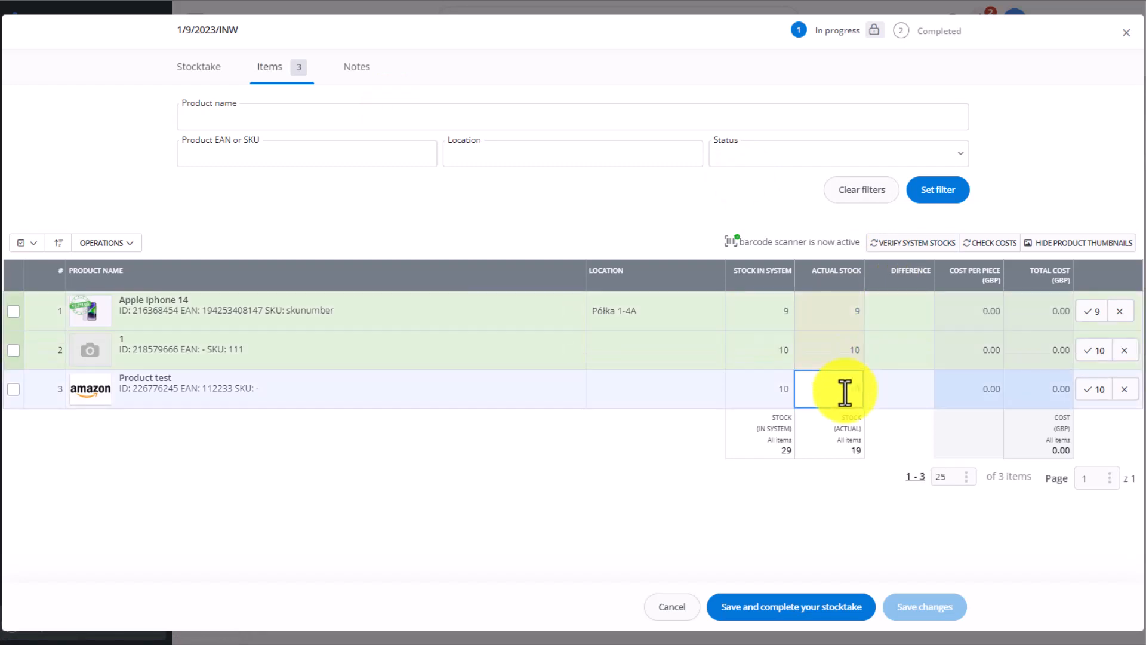
pyautogui.write('10')
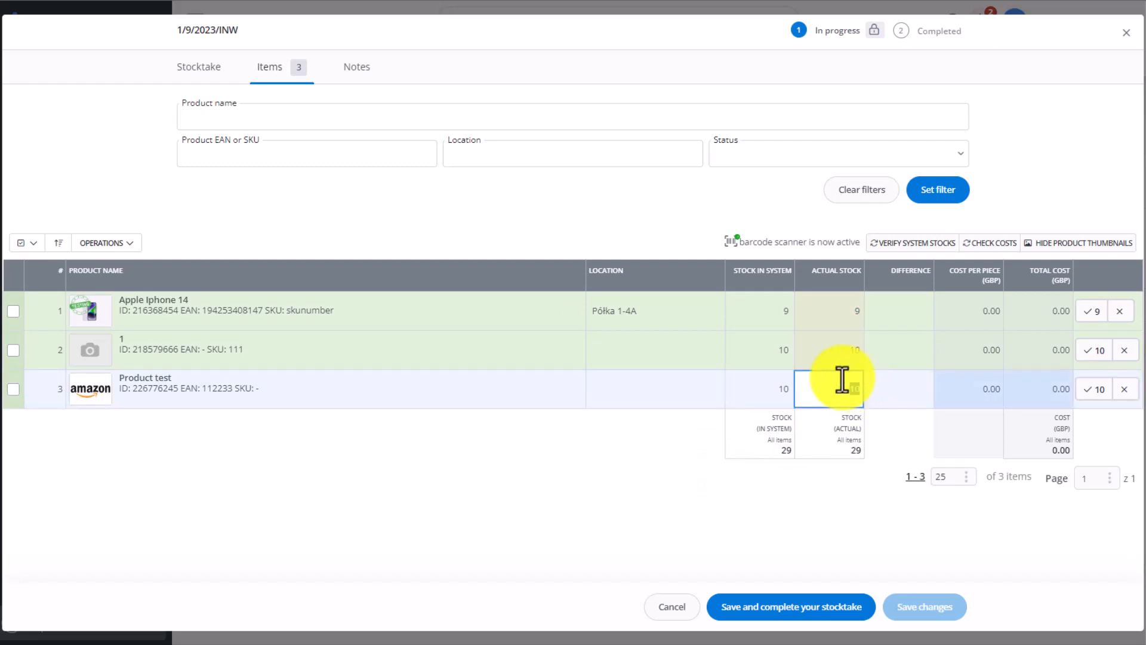
pyautogui.write('4')
# - Try an actual stock of 4 for Product test, then set it back to 10
pyautogui.click(704, 438)
pyautogui.click(833, 401)
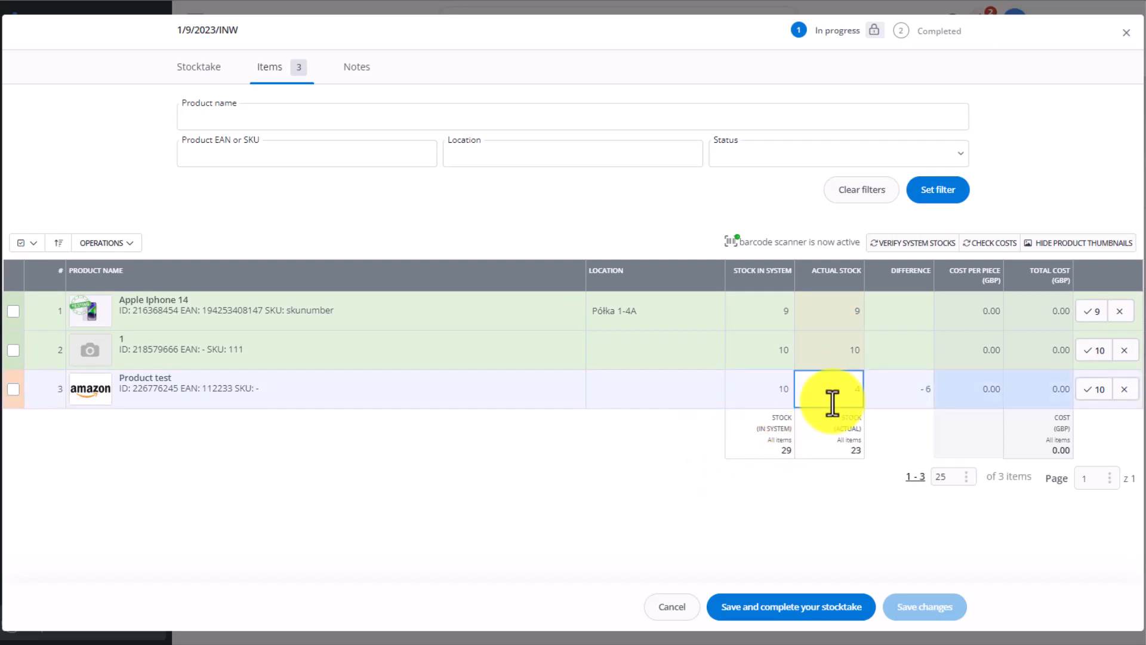
pyautogui.click(578, 461)
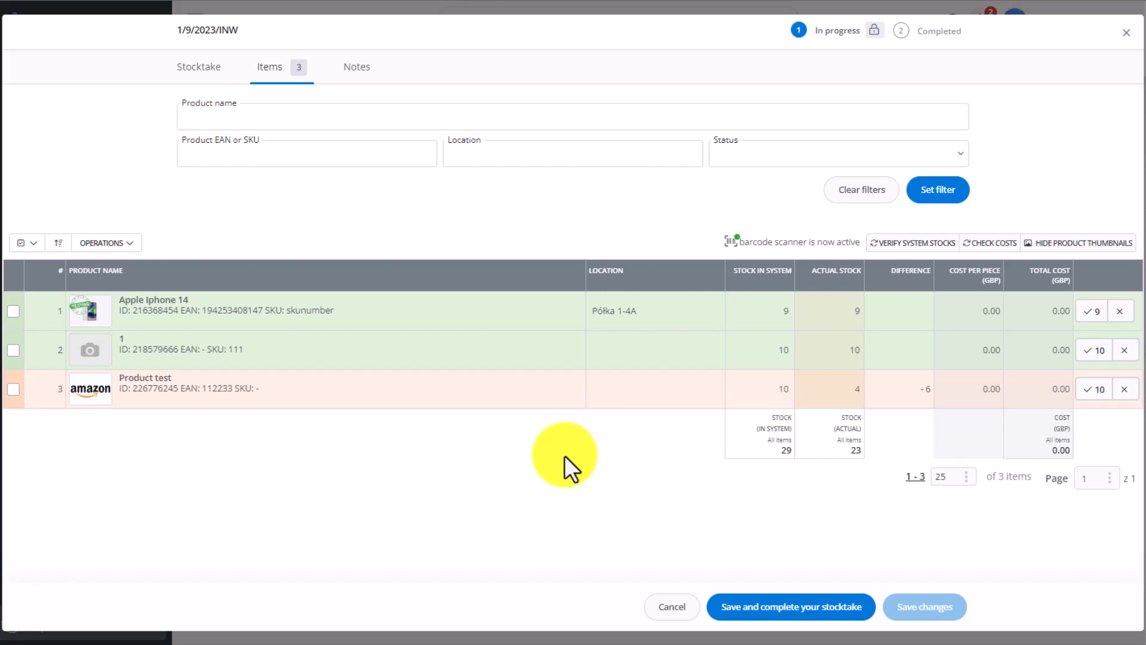
# - Save and complete the stocktake
pyautogui.click(797, 612)
pyautogui.click(814, 203)
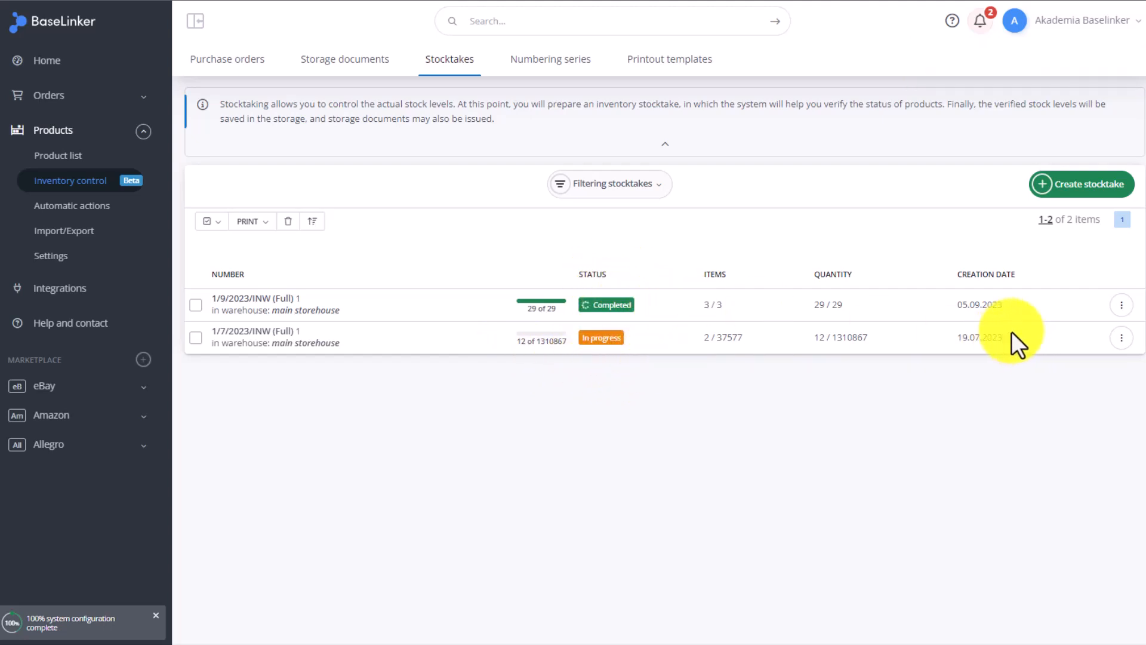
# - Review the completed stocktake's history and its items list
pyautogui.click(1122, 305)
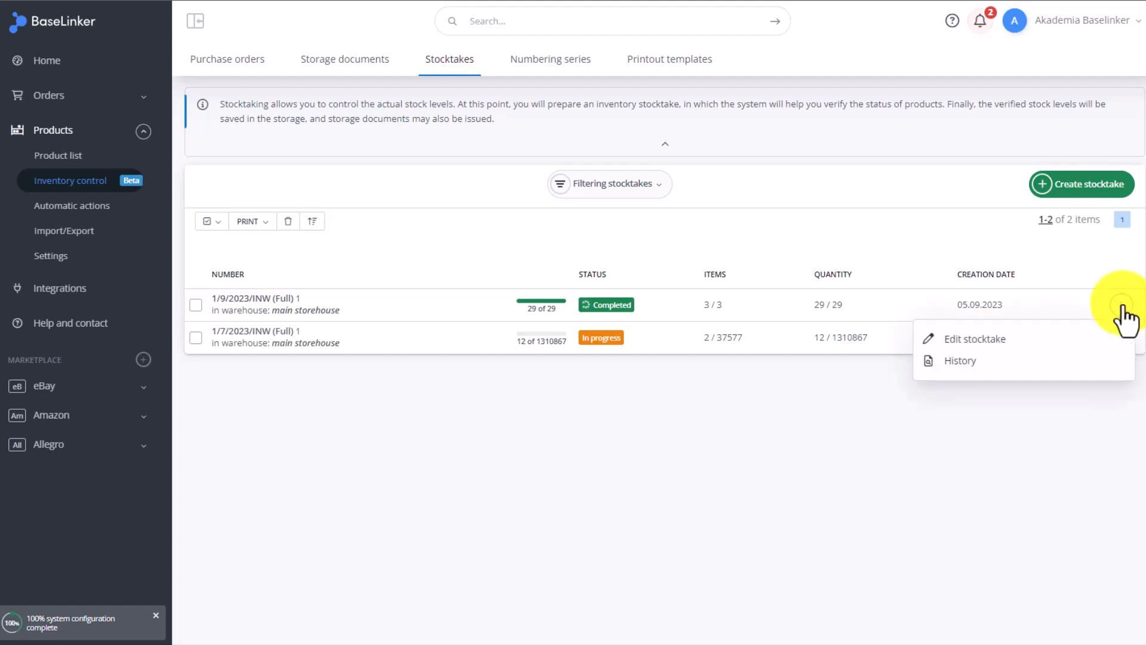
pyautogui.click(979, 363)
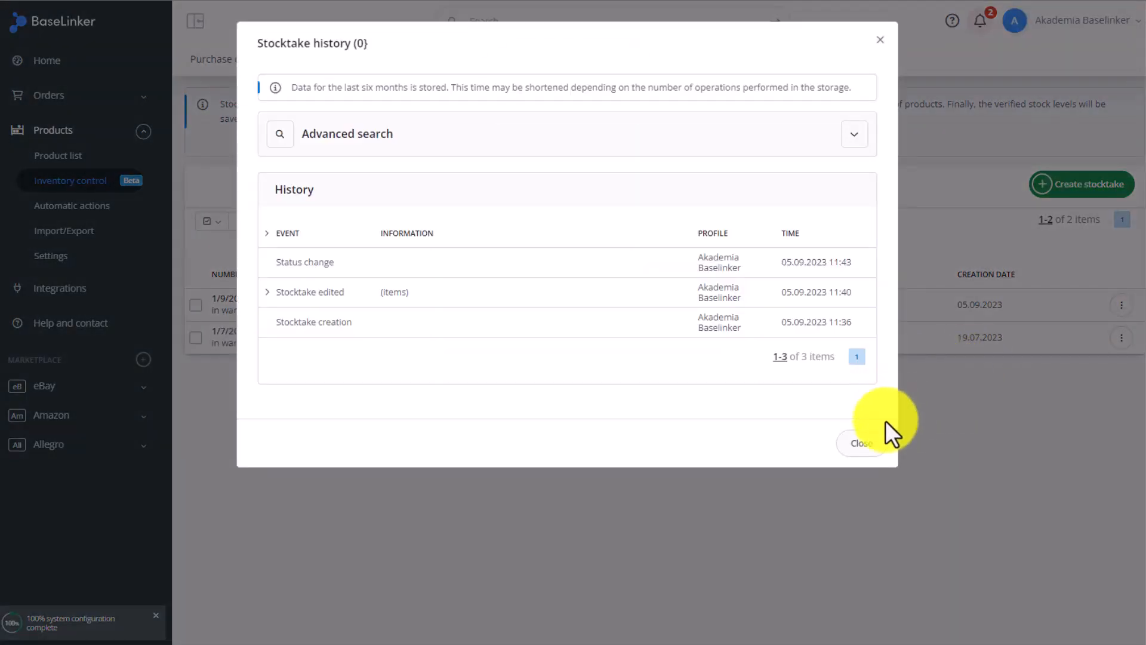
pyautogui.click(867, 449)
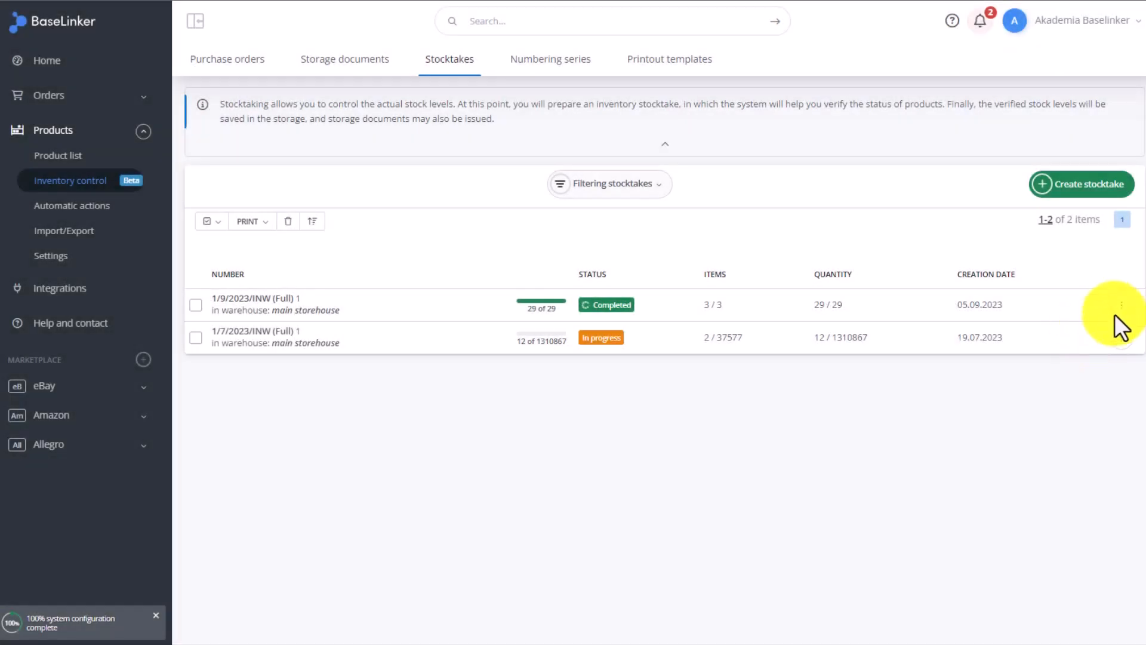
pyautogui.click(1119, 306)
pyautogui.click(974, 340)
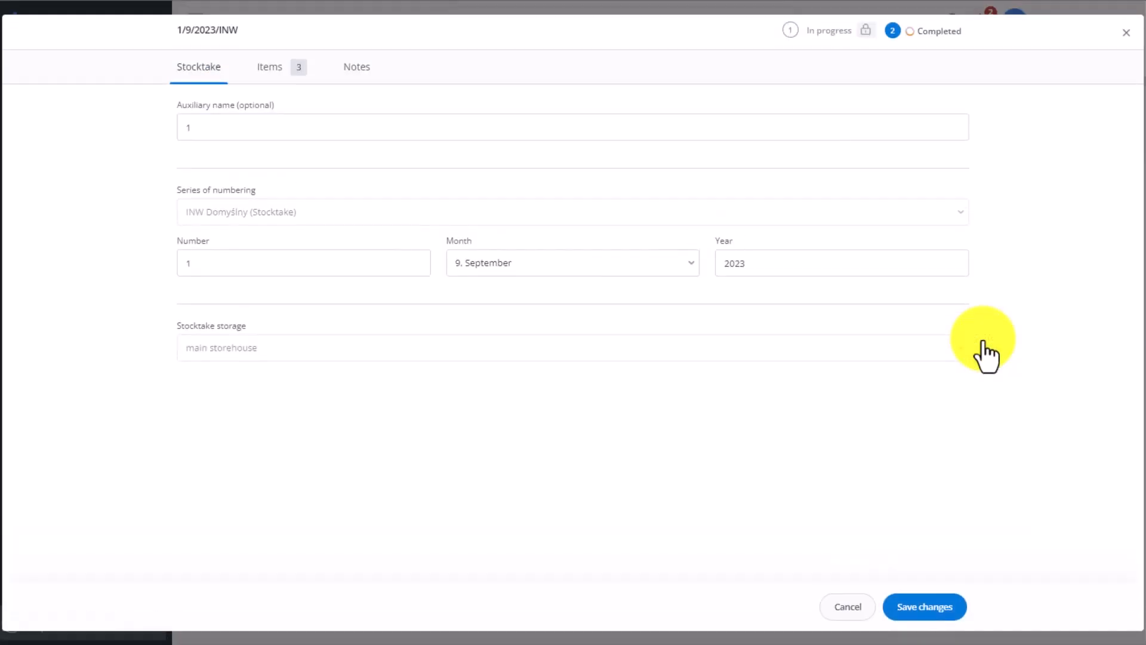
pyautogui.click(281, 70)
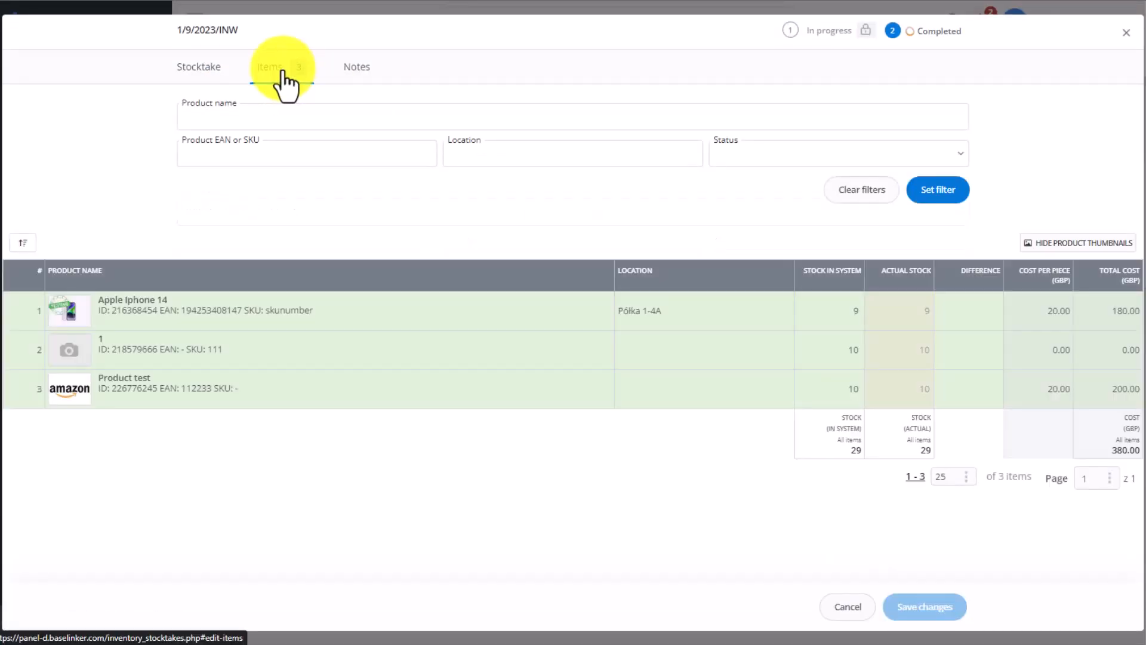
pyautogui.click(1126, 33)
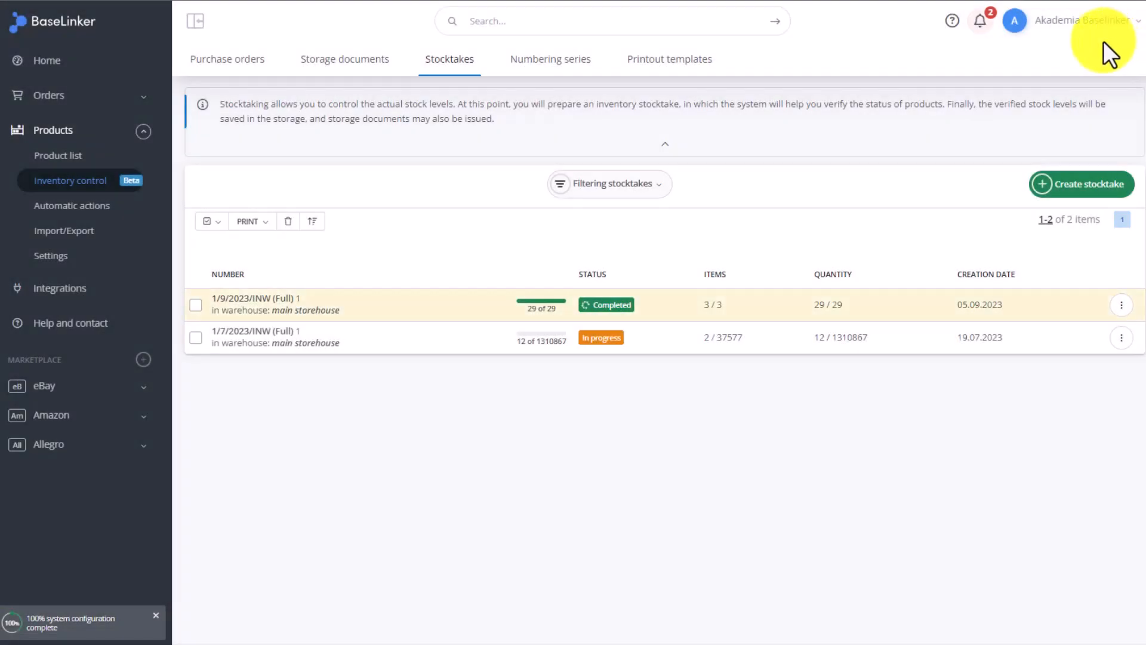
# - Select the completed stocktake and generate its stocktake printout as a PDF
pyautogui.click(198, 304)
pyautogui.click(279, 226)
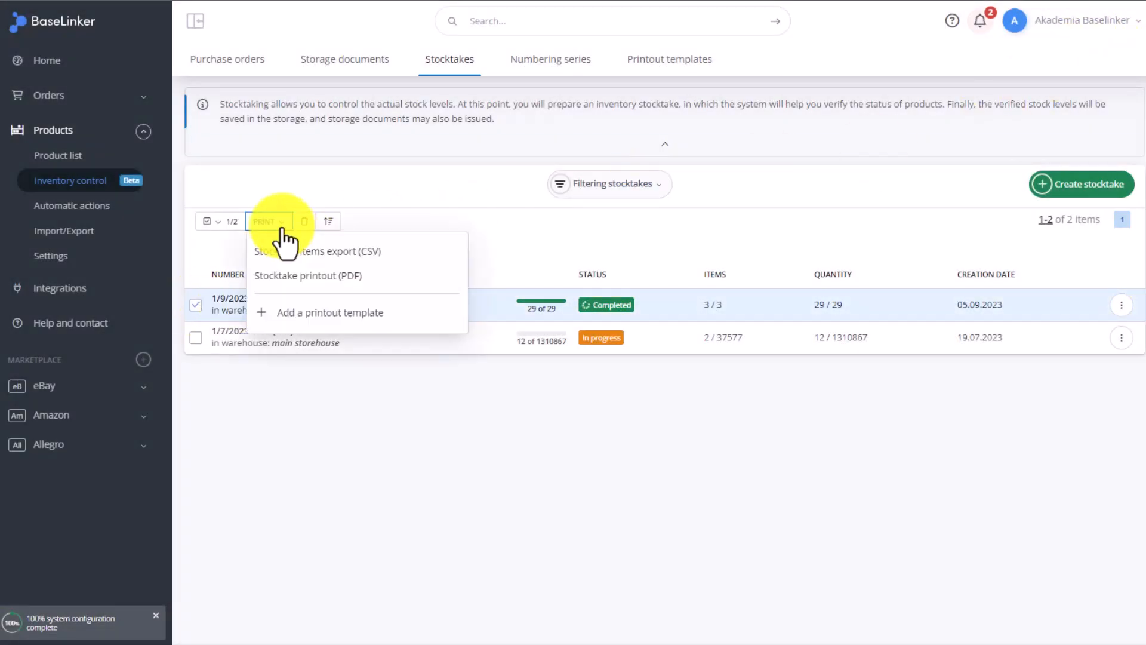
pyautogui.click(308, 275)
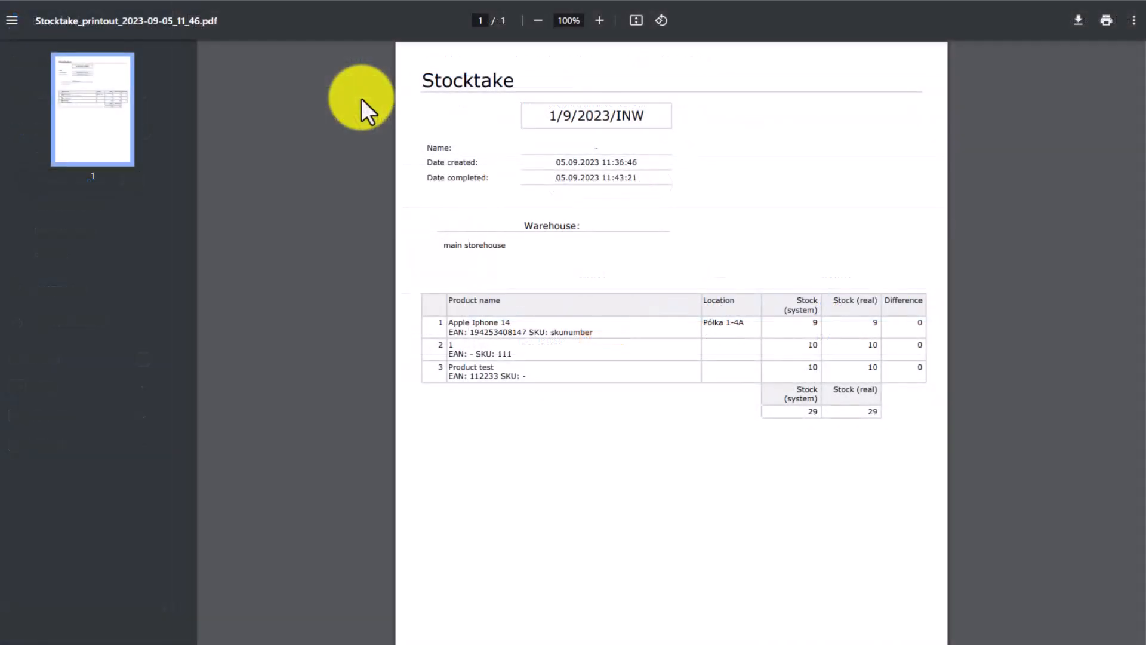